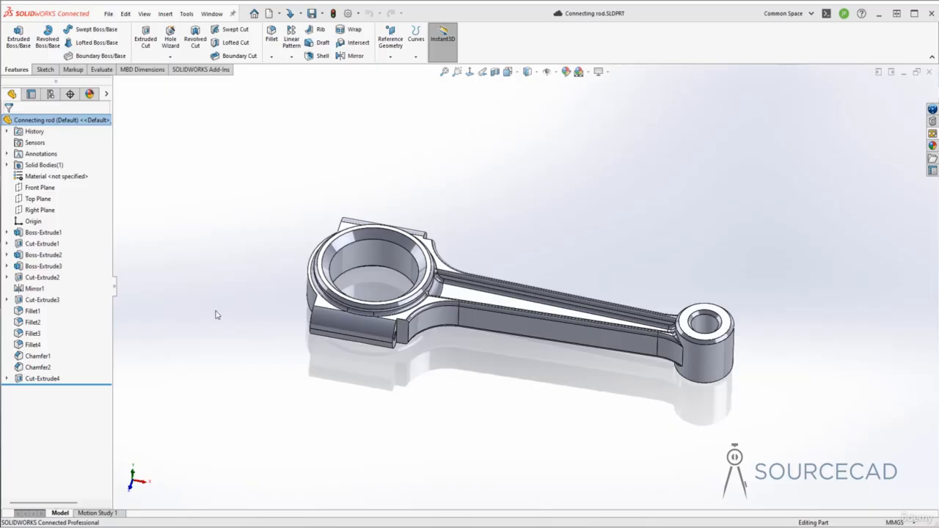
middle_drag(459, 384, 459, 384)
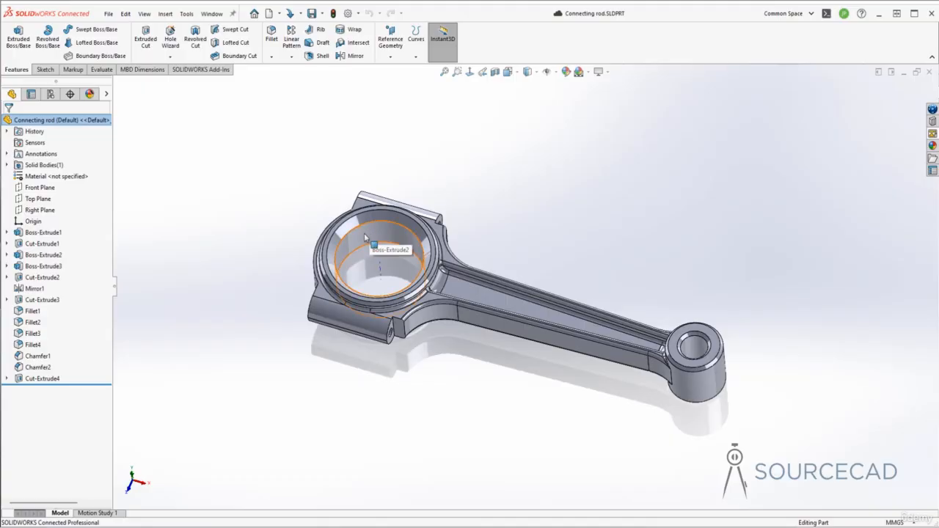
middle_drag(364, 234, 383, 234)
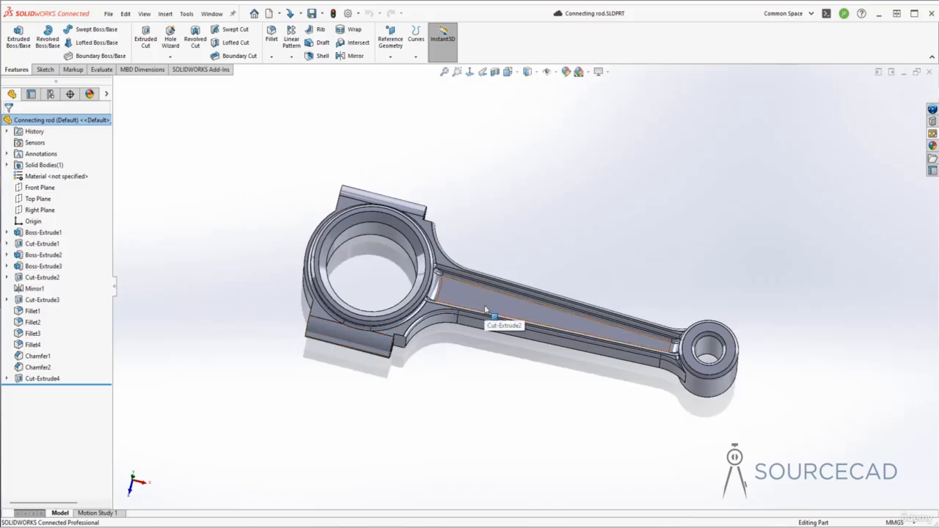
middle_drag(458, 393, 460, 392)
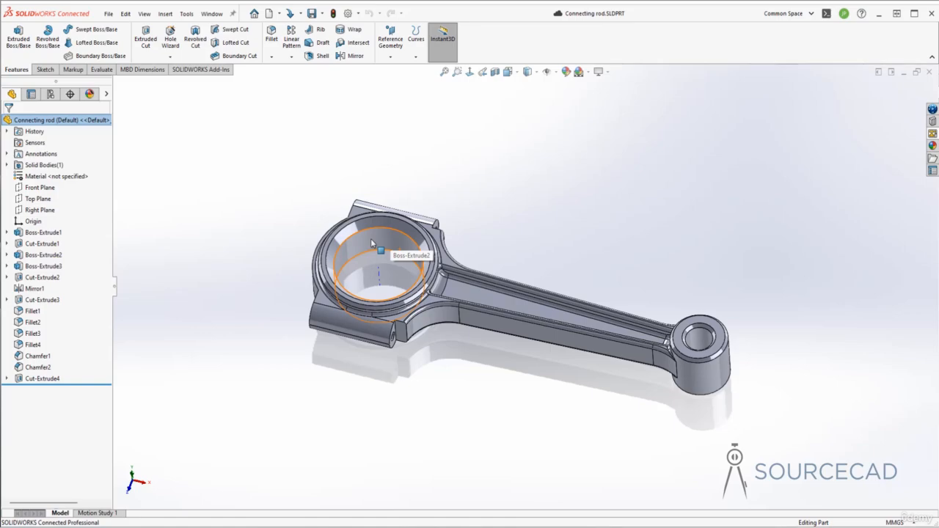
Edit the sketch of Boss-Extrude2 and set the large end's bore diameter to 62 mm.
click(40, 256)
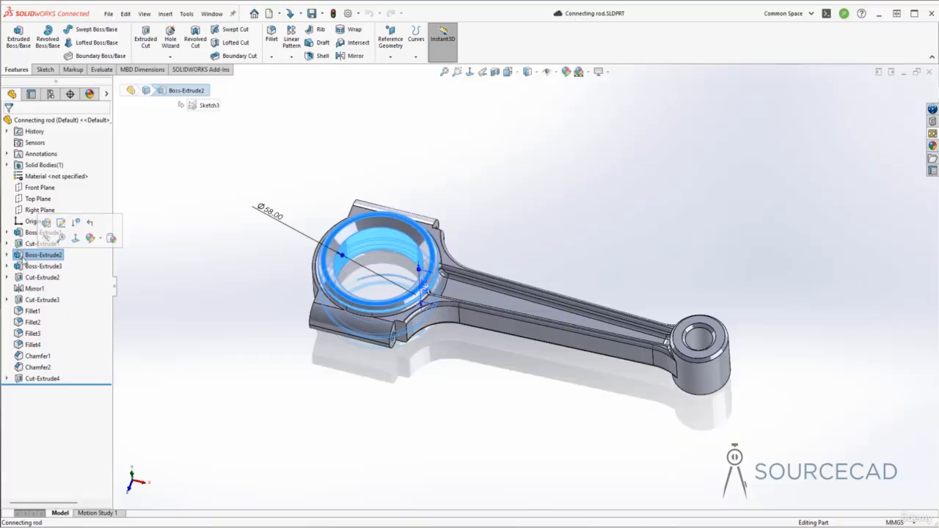
click(7, 254)
click(45, 266)
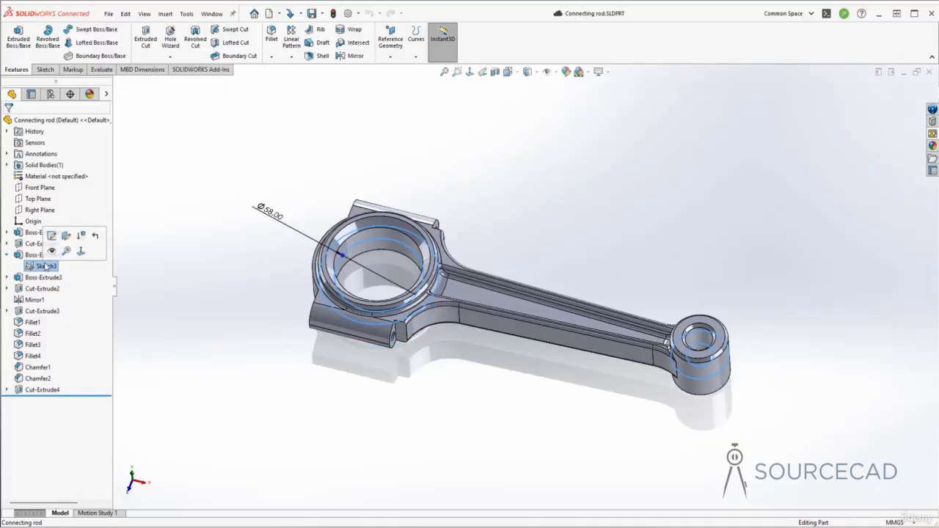
click(54, 239)
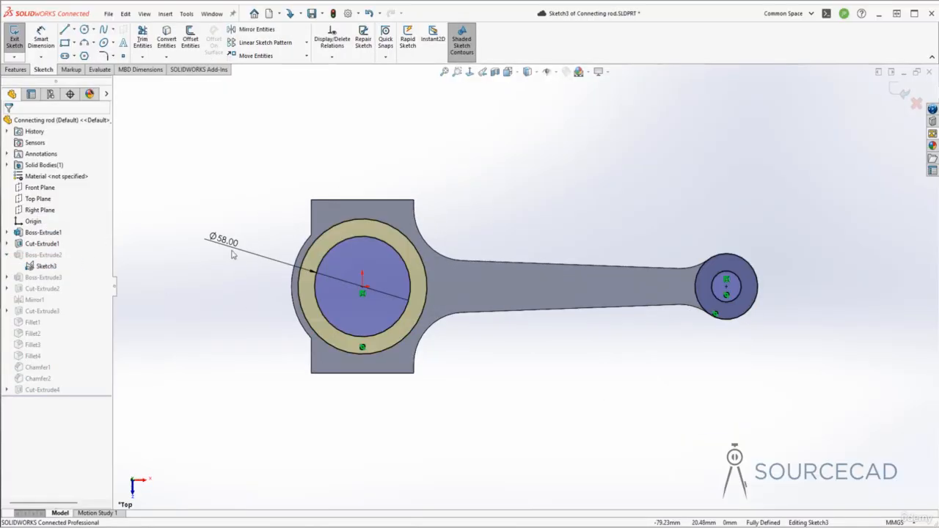
double_click(232, 247)
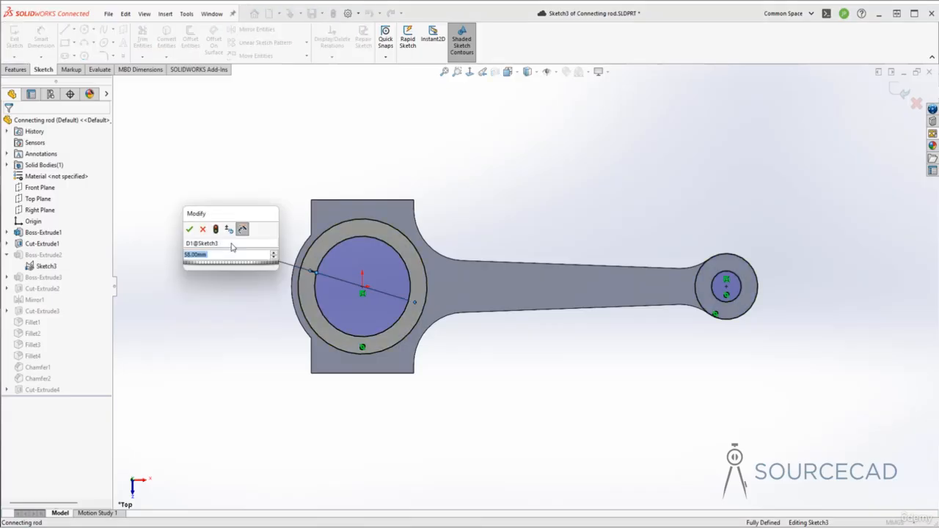
text(62)
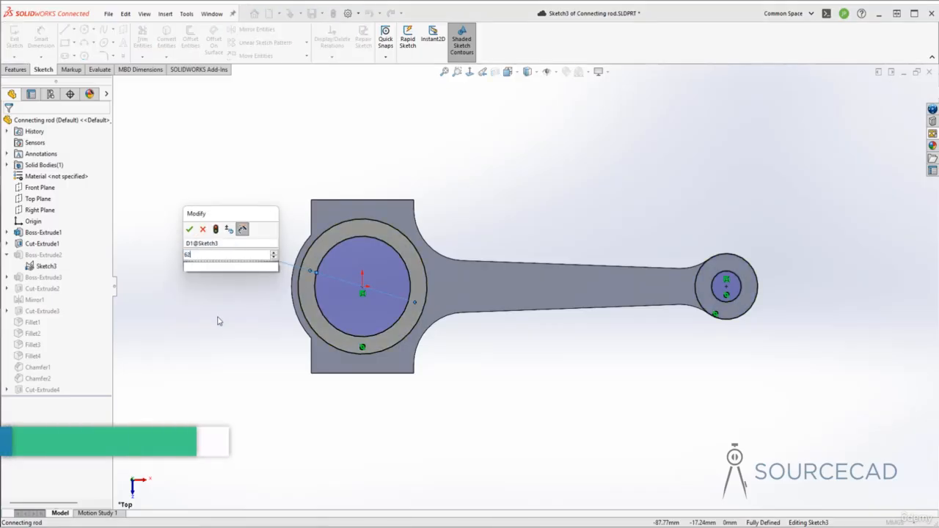
key(Return)
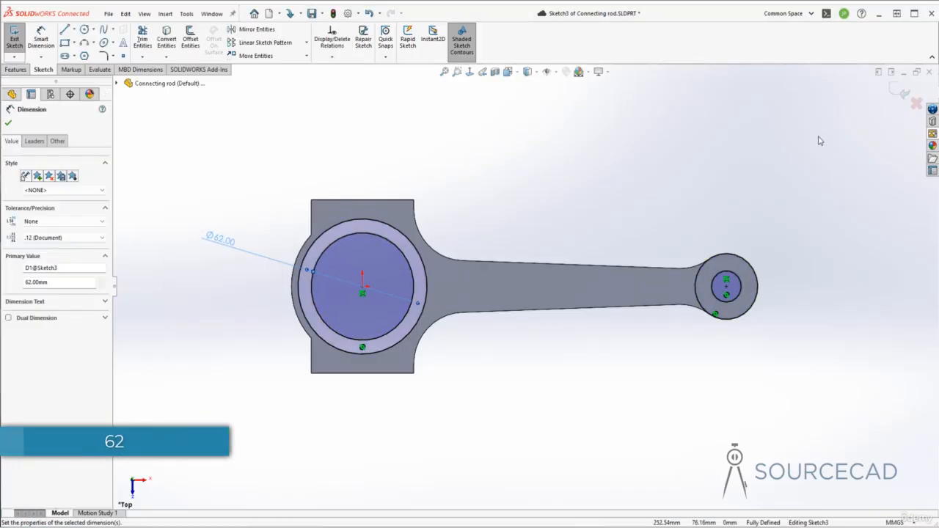
click(902, 92)
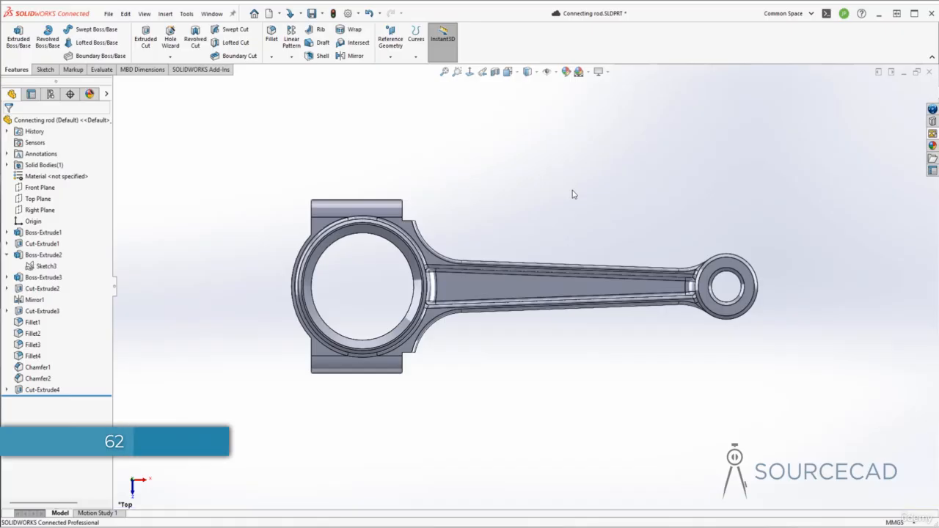
Edit the sketch of Cut-Extrude1 and set the small end's hole diameter to 22 mm.
middle_drag(574, 194, 717, 300)
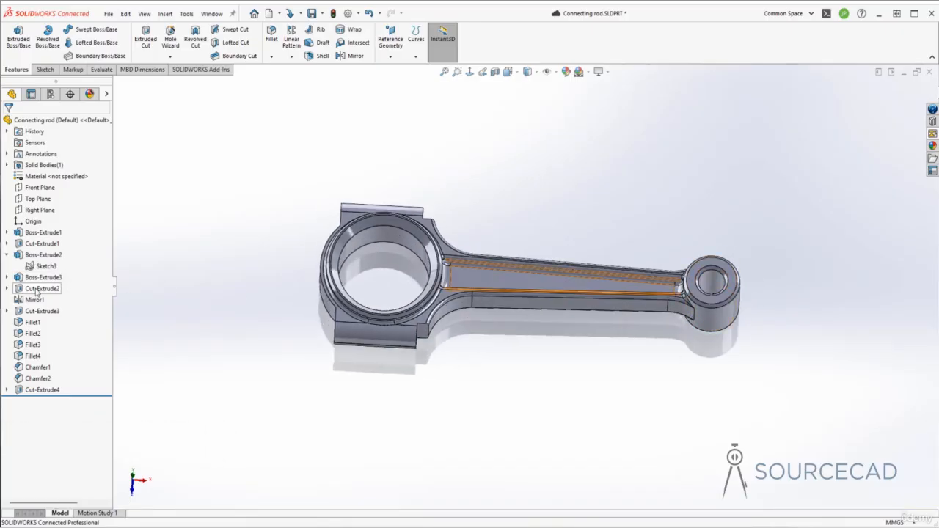
click(40, 246)
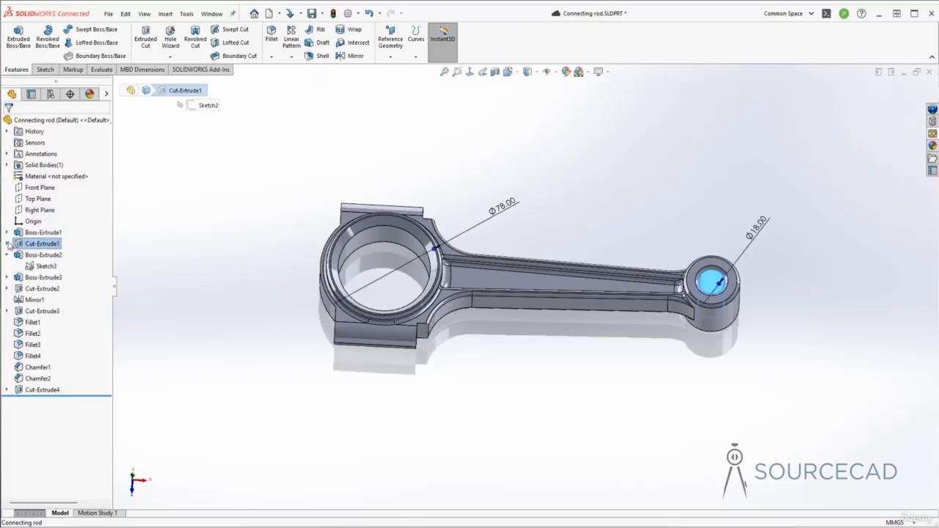
click(6, 244)
click(44, 255)
click(54, 226)
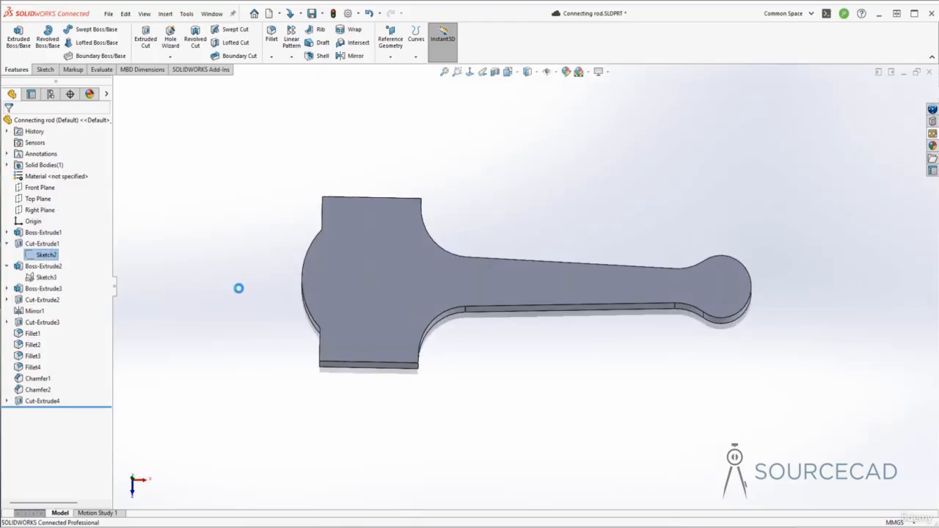
double_click(773, 200)
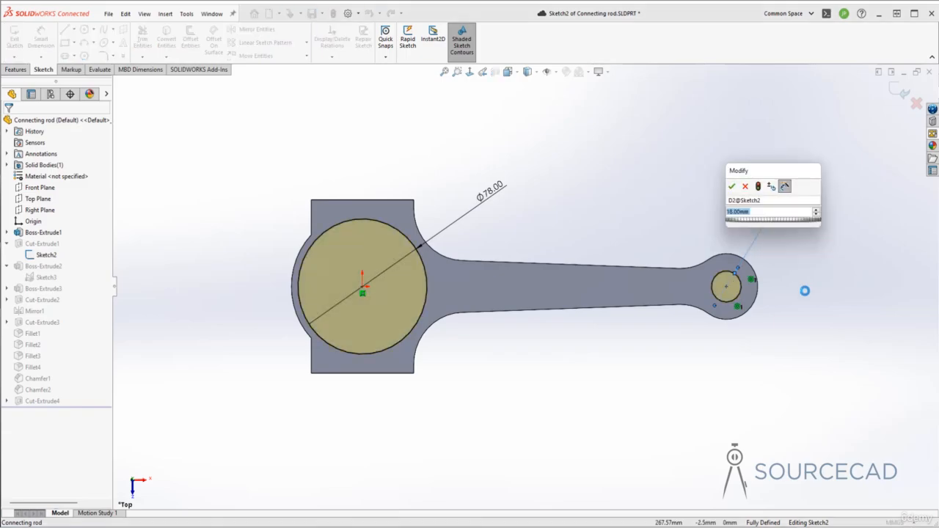
text(22)
key(Return)
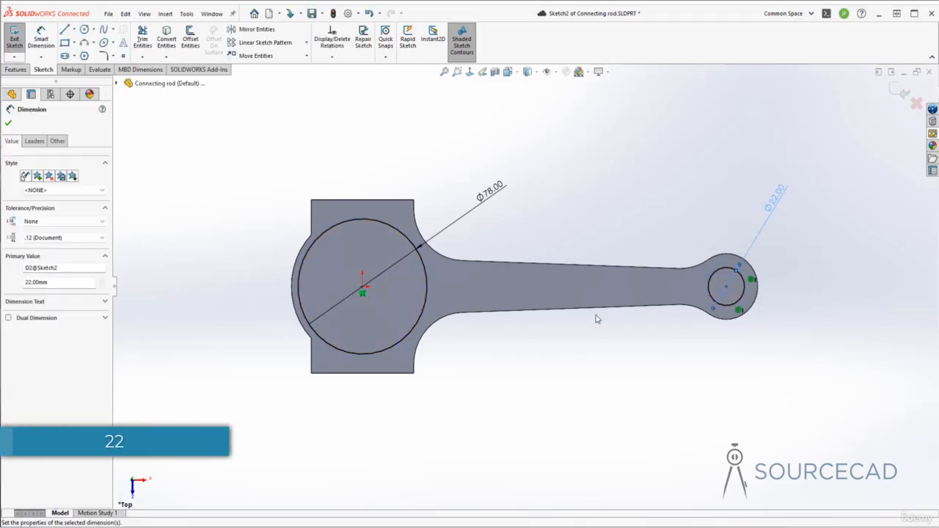
click(900, 94)
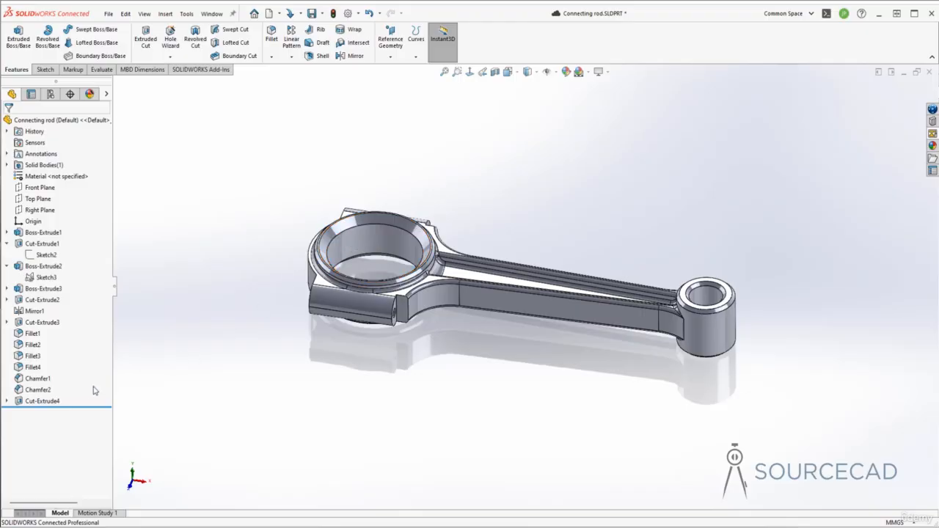
Edit Chamfer2 on the large bore's inner edges and set its distance to 3.6 mm.
click(31, 379)
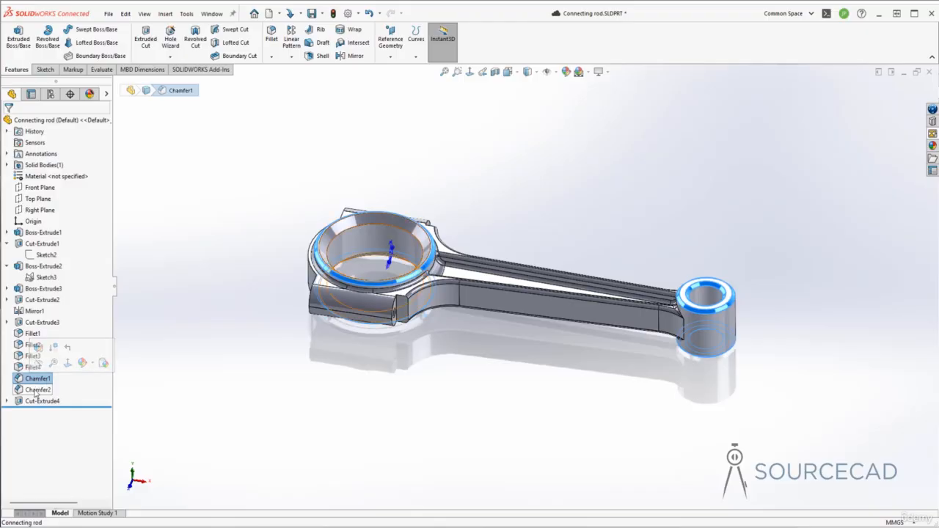
click(35, 391)
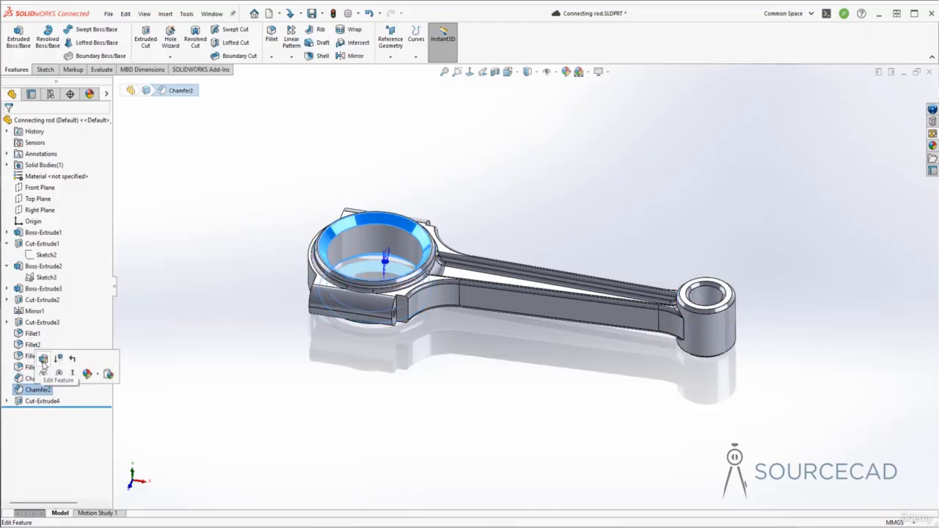
click(43, 359)
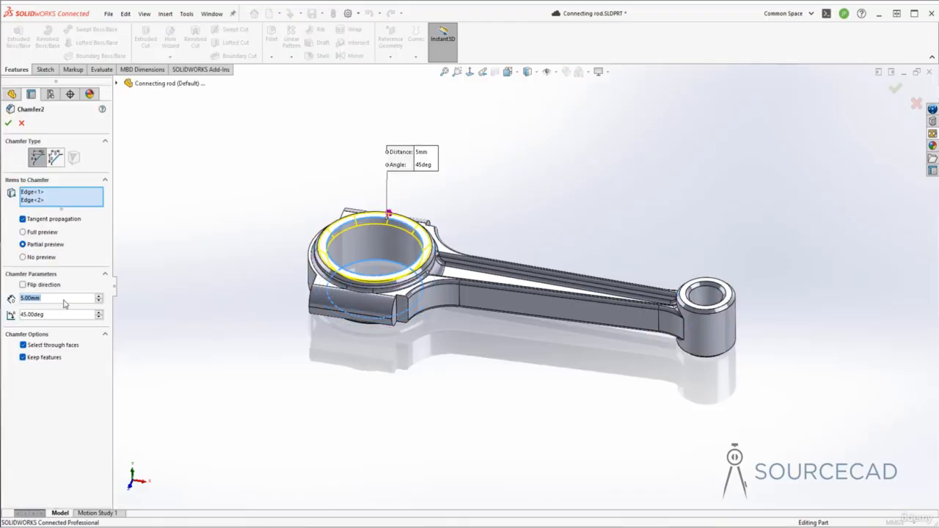
text(3.6)
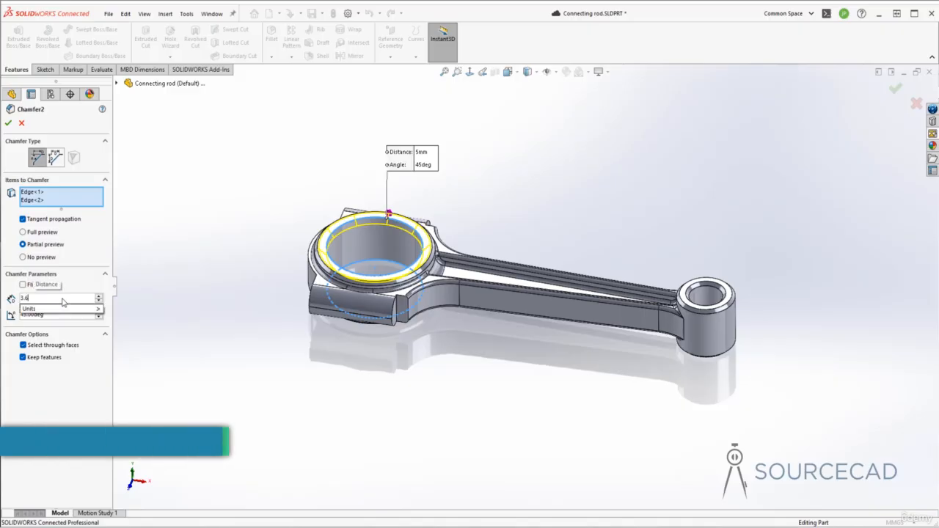
key(Return)
click(9, 123)
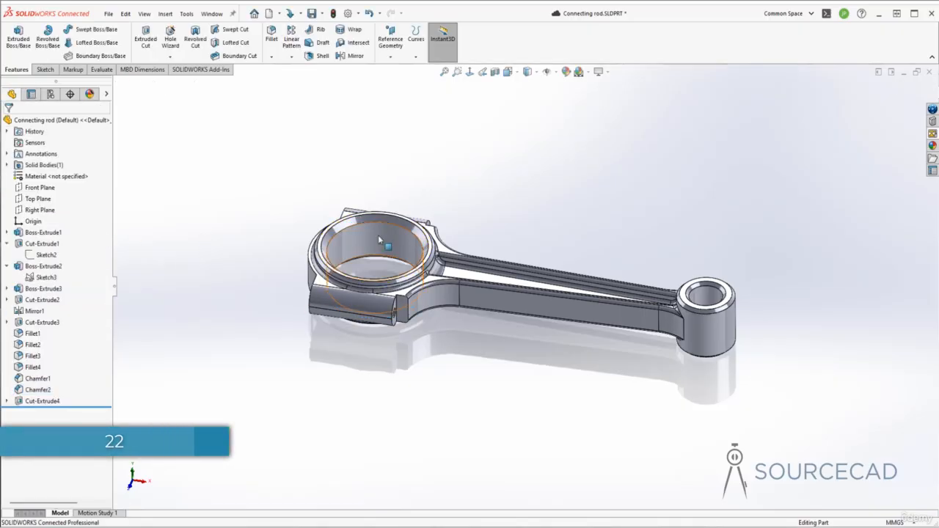
Start a Split feature and cut the connecting rod into two bodies with the Right Plane as trim tool.
middle_drag(367, 229, 526, 176)
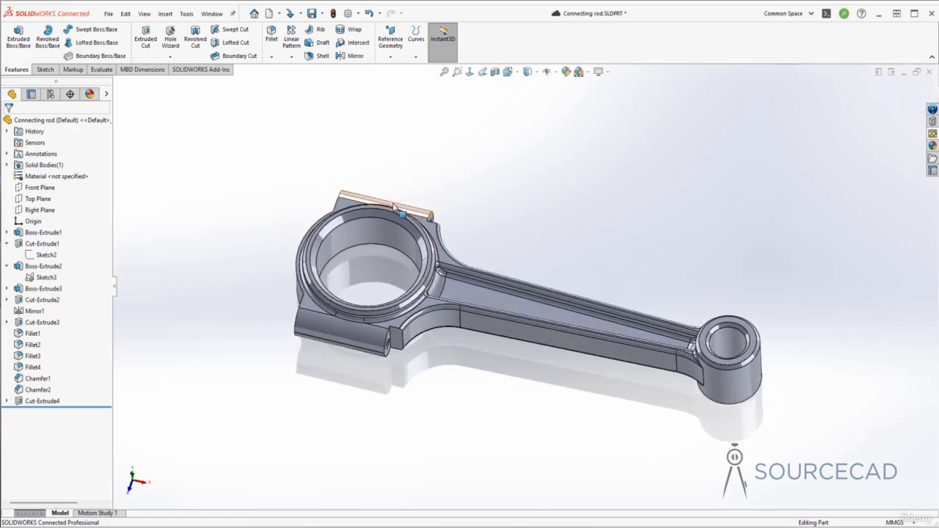
click(166, 14)
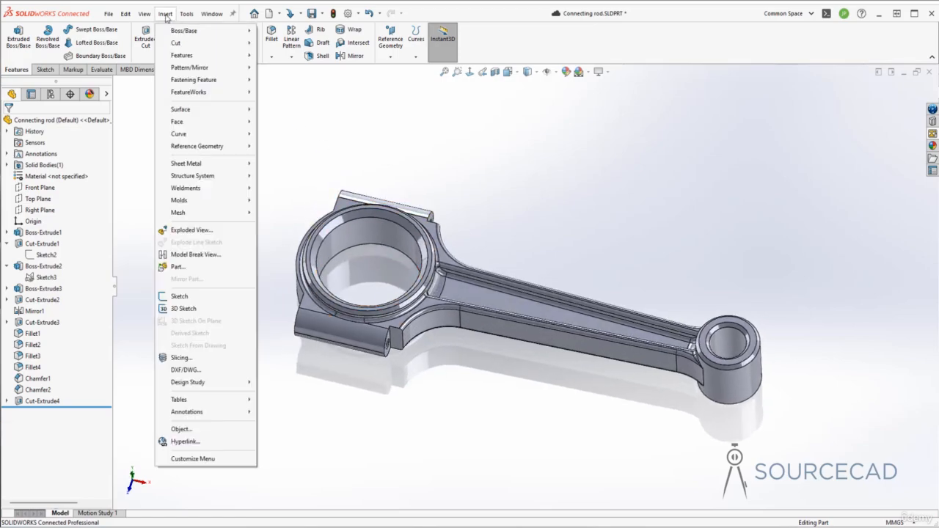
mouse_move(183, 55)
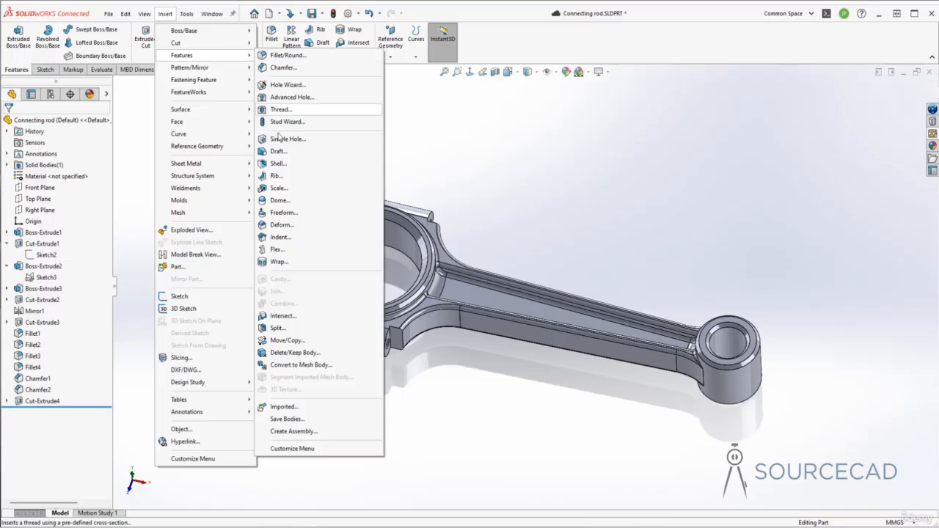
click(277, 328)
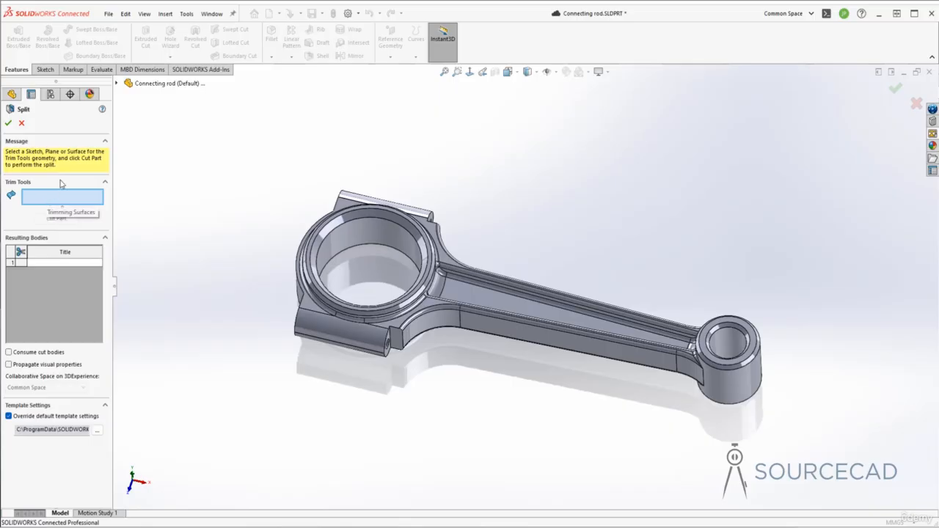
click(116, 84)
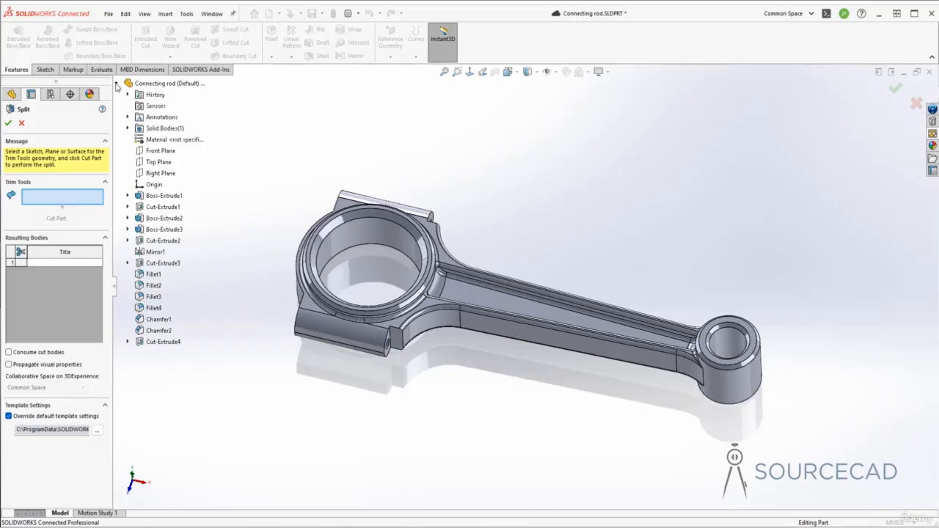
click(166, 177)
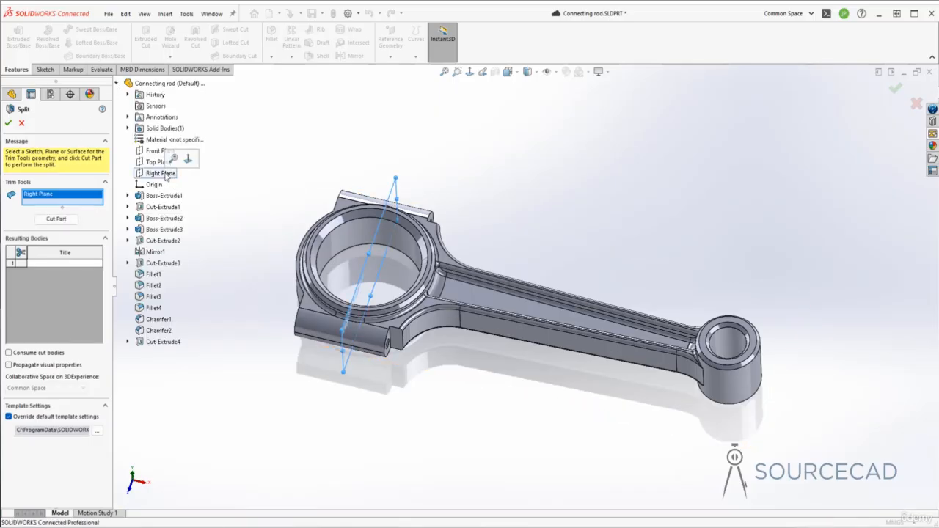
middle_drag(403, 173, 357, 291)
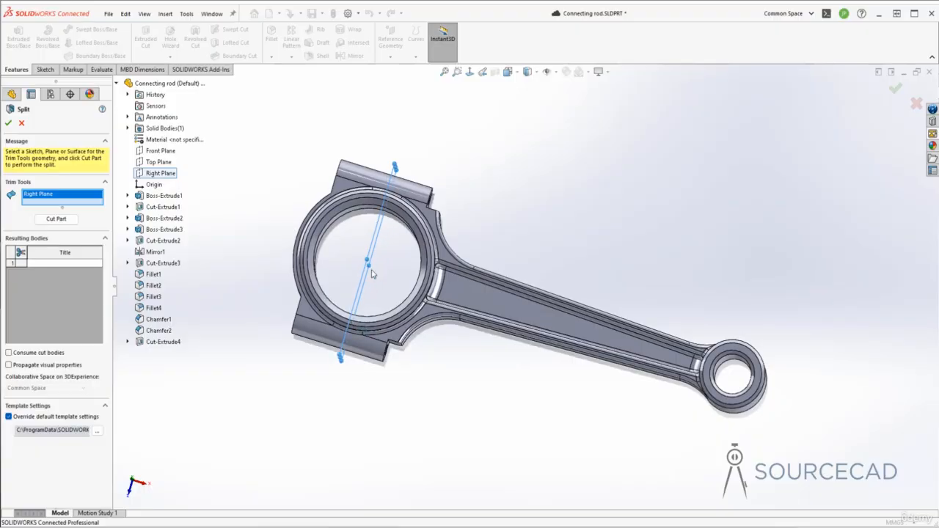
click(65, 223)
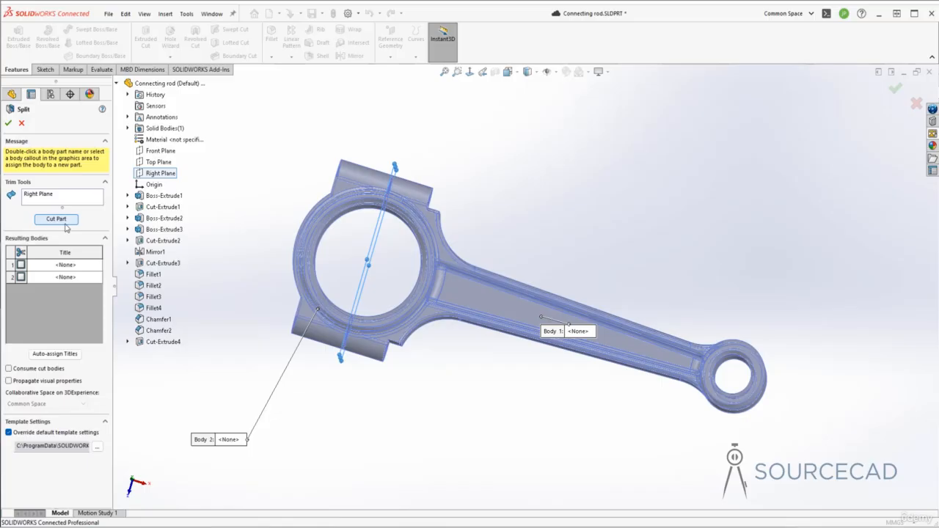
Assign the split body containing the rod's shank to a new part titled Bottom Half Rod.
click(68, 269)
click(70, 277)
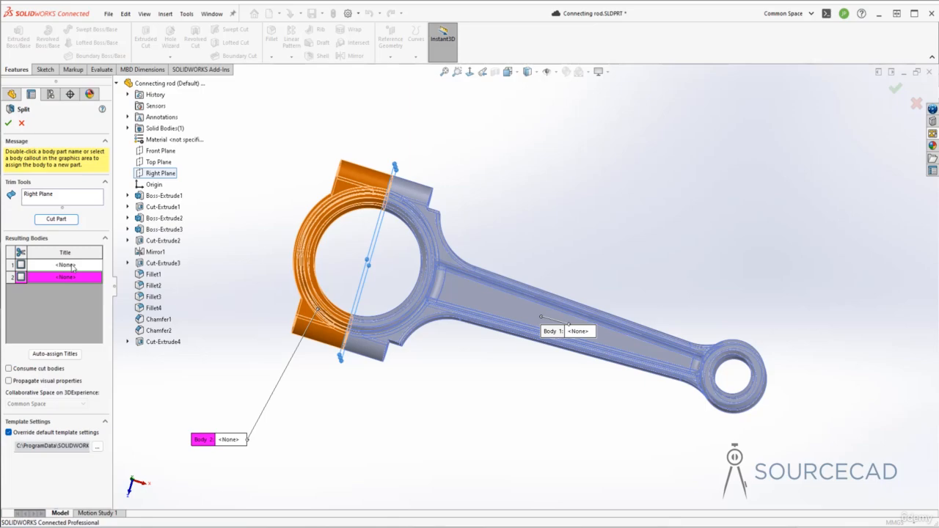
click(72, 266)
double_click(72, 265)
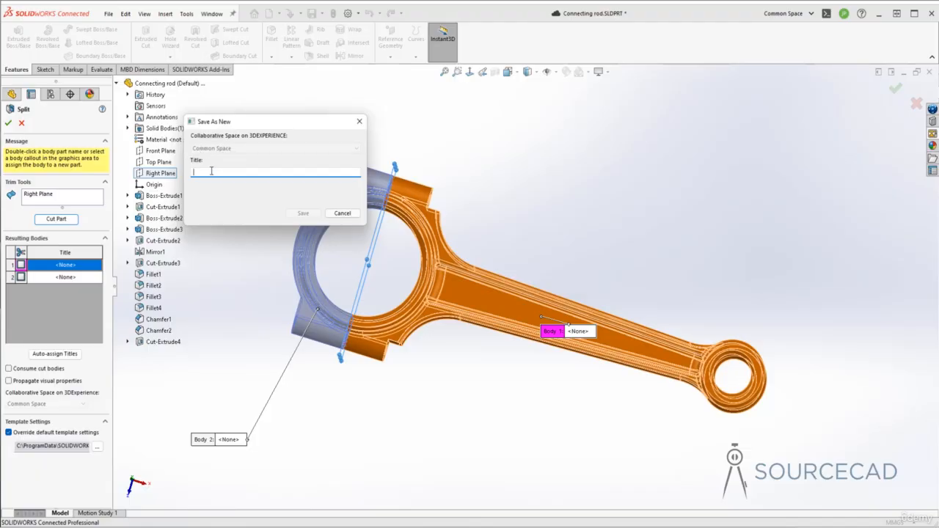
text(Bottom Half Rod)
click(302, 212)
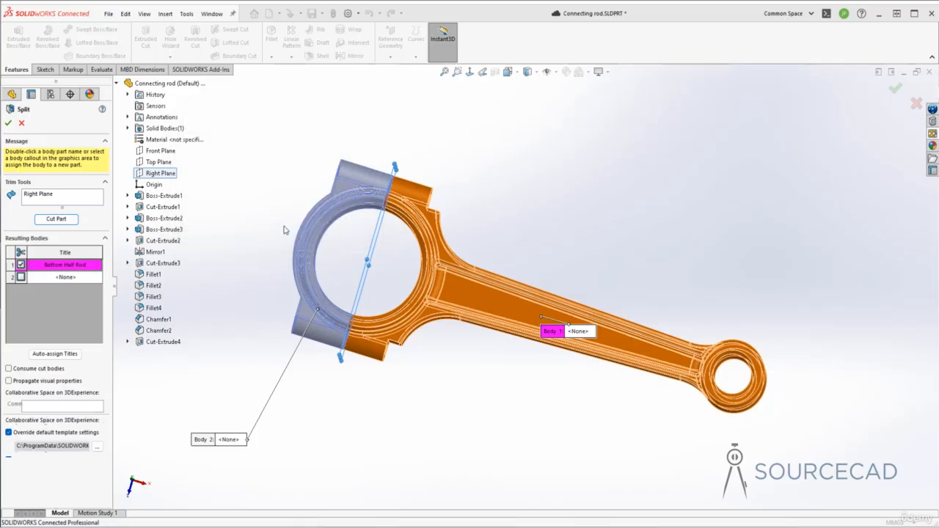
Assign the large end's cap body to a new part titled Top half rod.
double_click(64, 277)
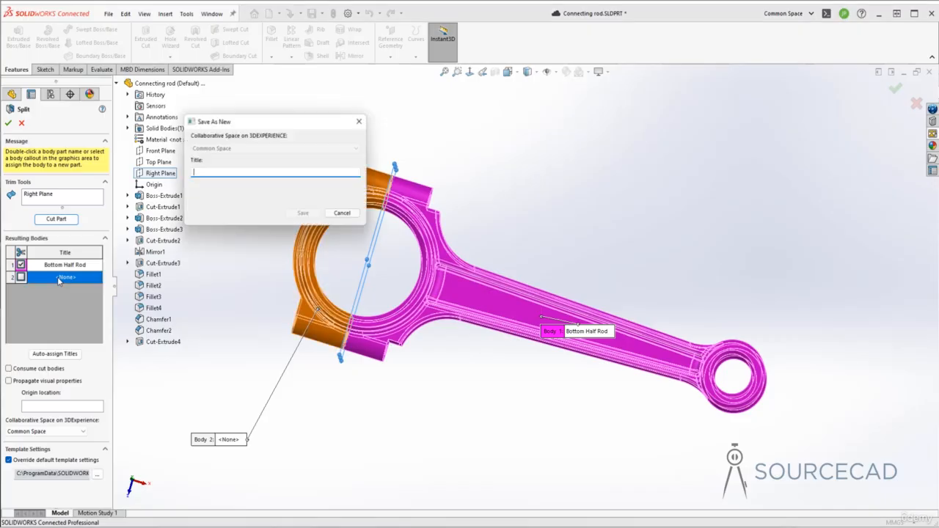
text(Top half rod)
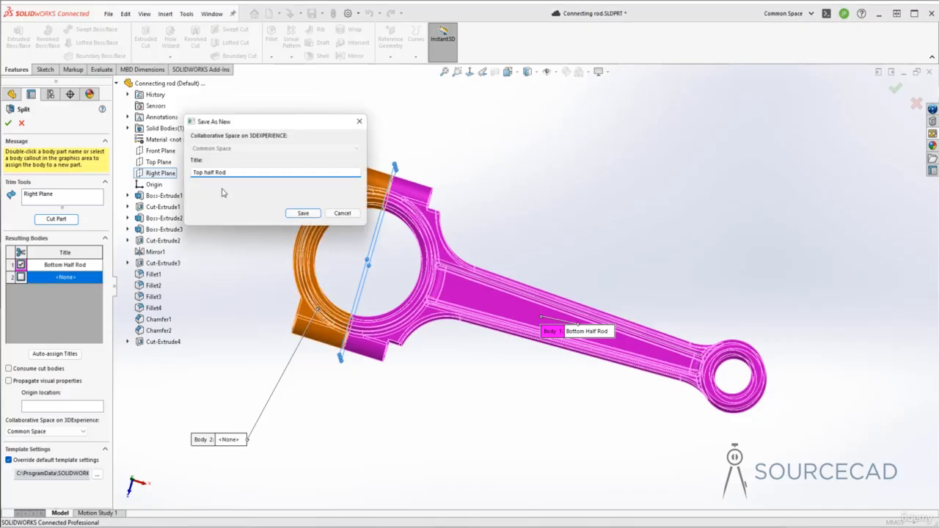
click(300, 214)
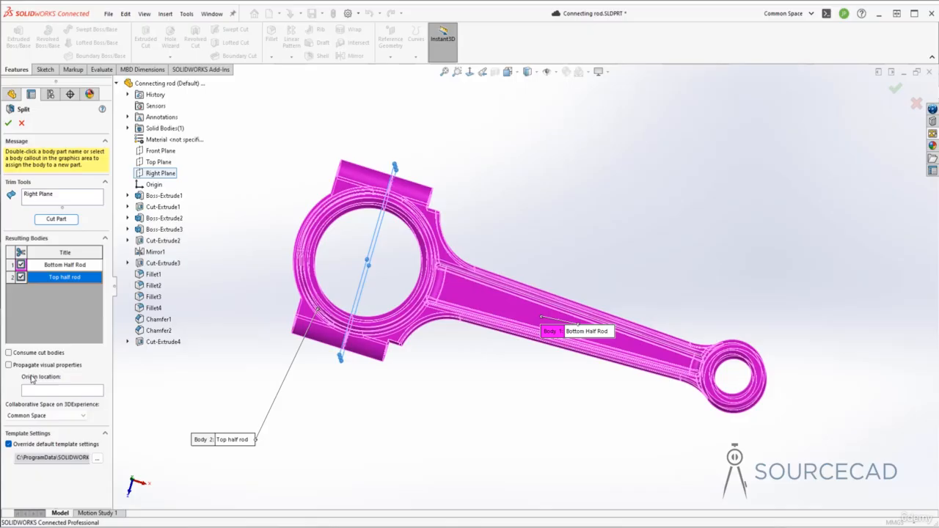
Complete the Split feature and switch to the new Bottom Half Rod part.
click(9, 123)
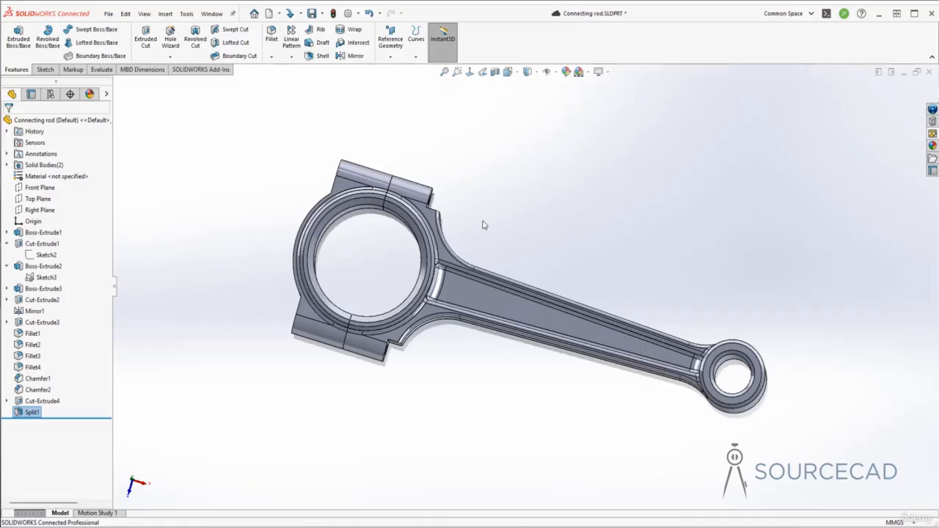
click(211, 13)
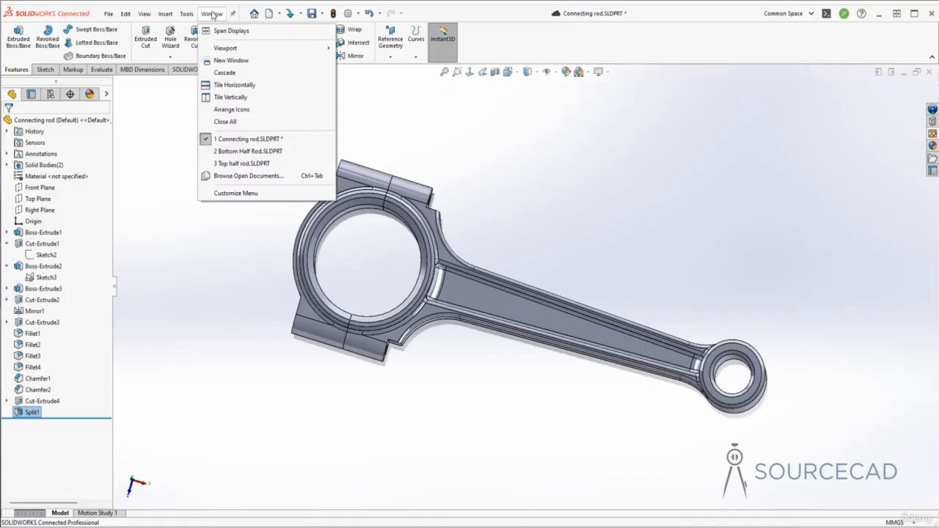
click(245, 152)
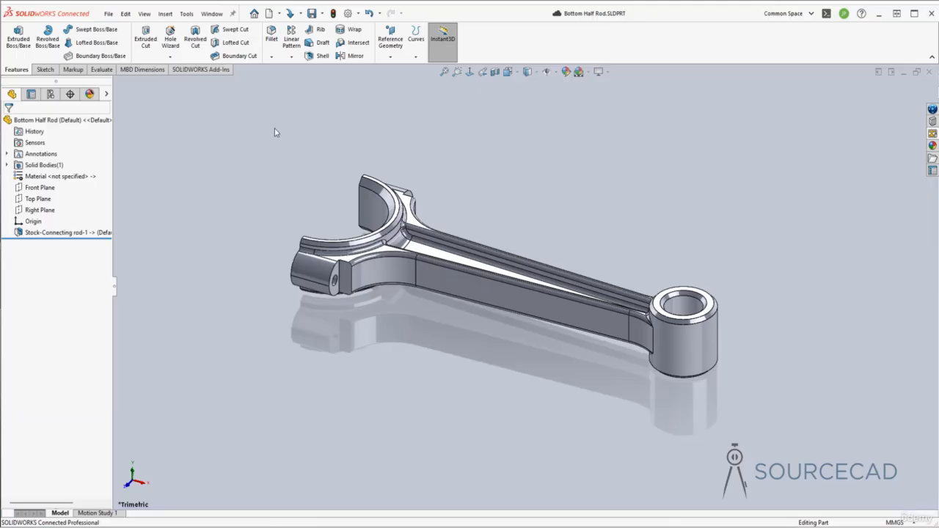
Switch to the Top half rod part and examine its stock feature derived from the connecting rod.
click(212, 15)
click(243, 163)
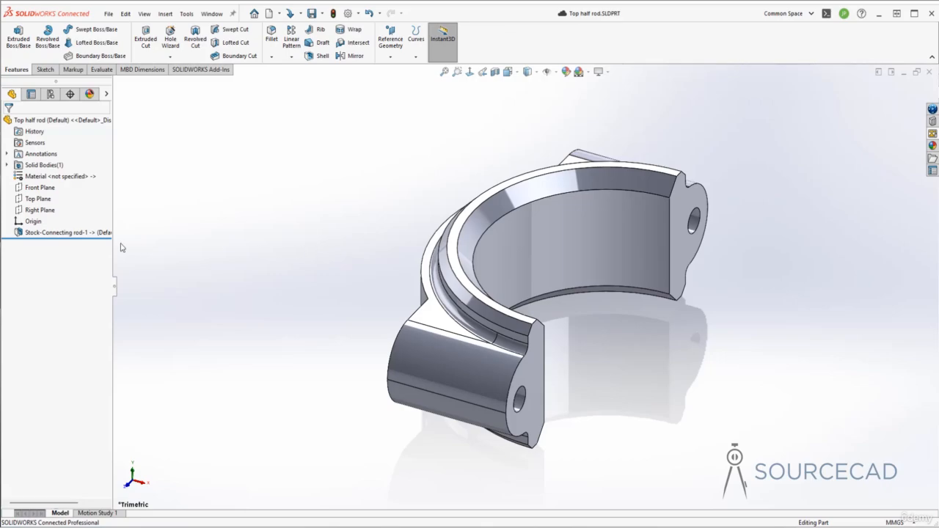
click(74, 232)
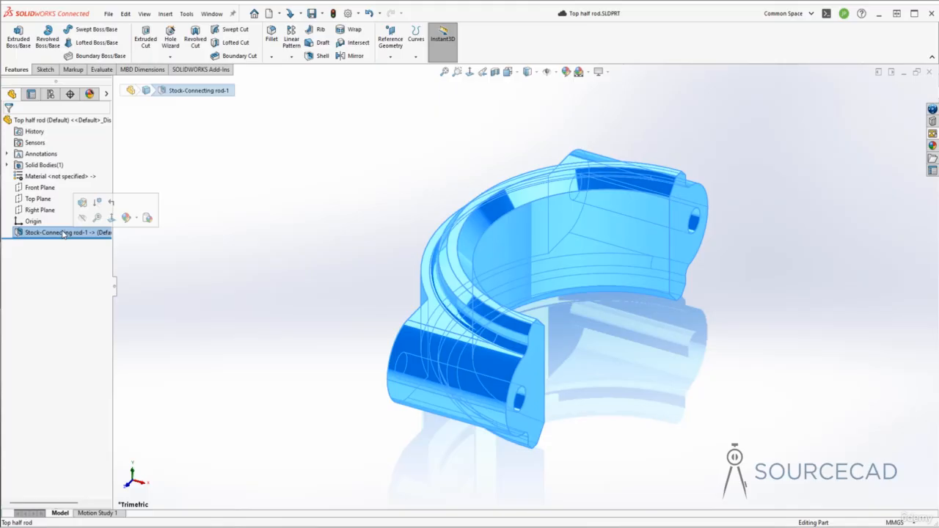
click(279, 231)
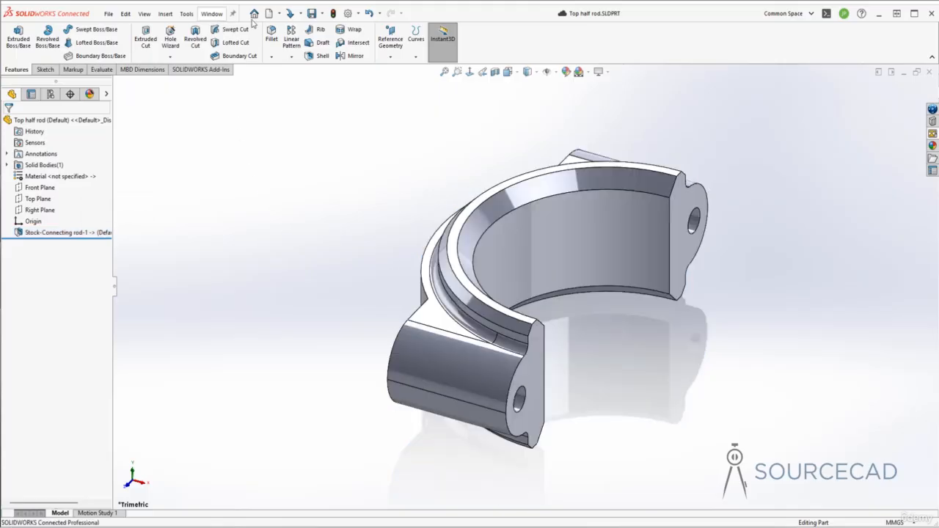
Save the Top half rod part to this PC in the Desktop folder Connecting Rod > Rod assembly, keeping its name.
click(322, 13)
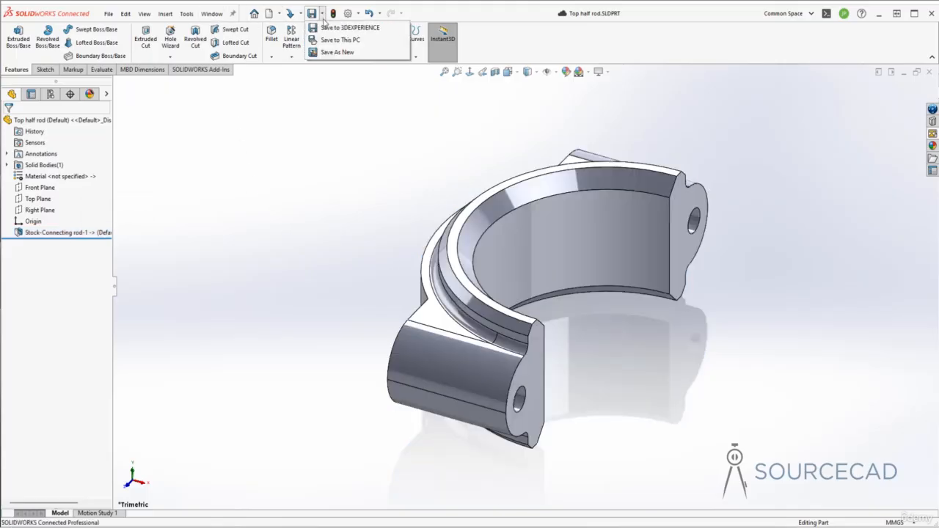
click(338, 52)
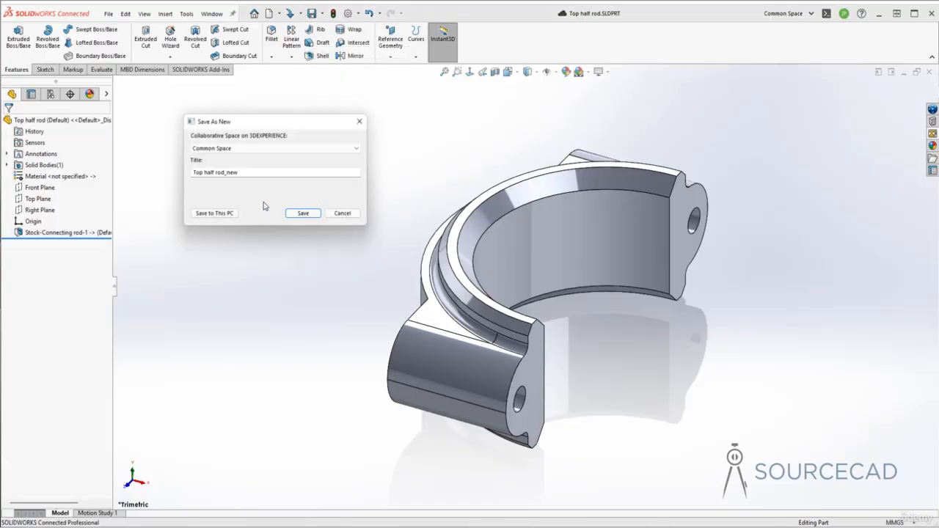
click(223, 214)
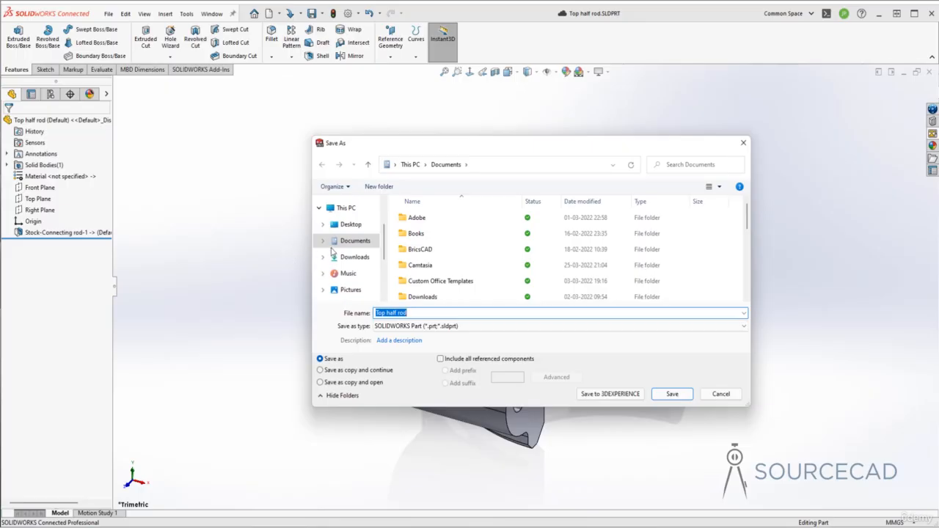
click(351, 224)
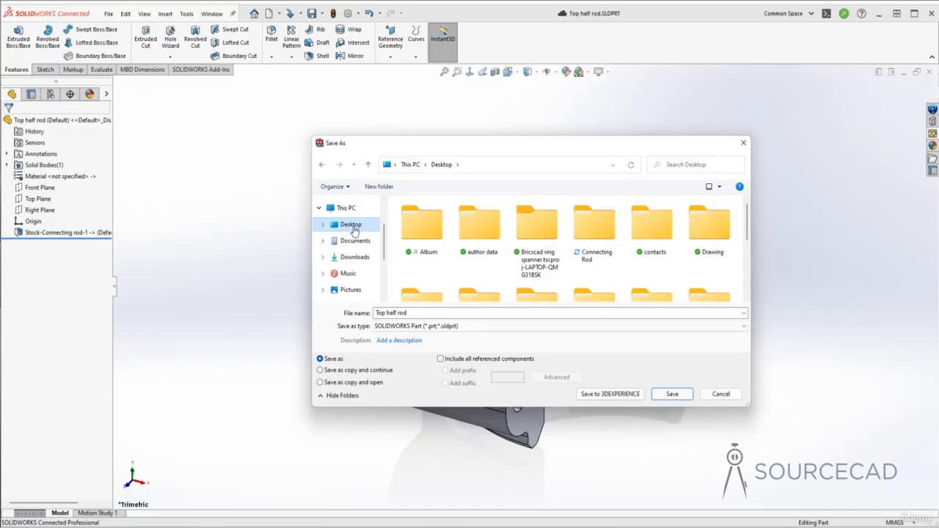
double_click(595, 224)
click(431, 218)
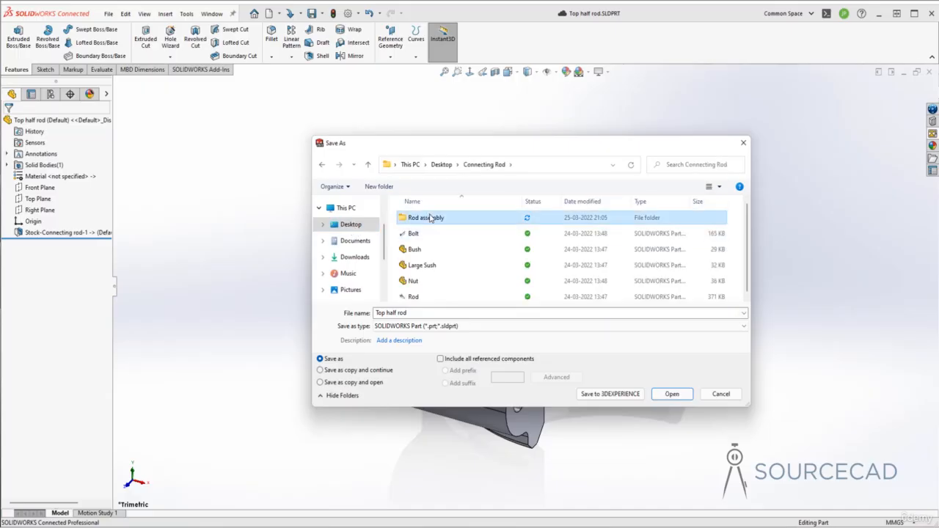
double_click(431, 218)
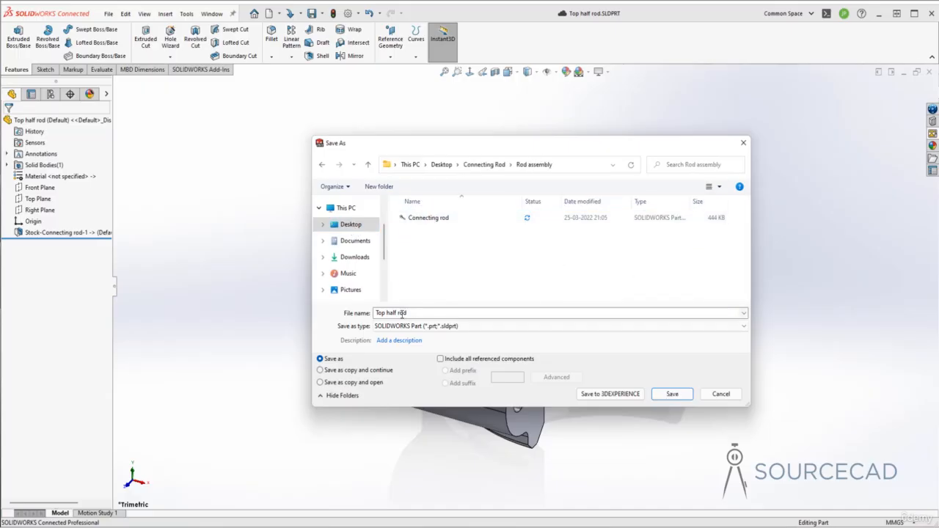
click(673, 394)
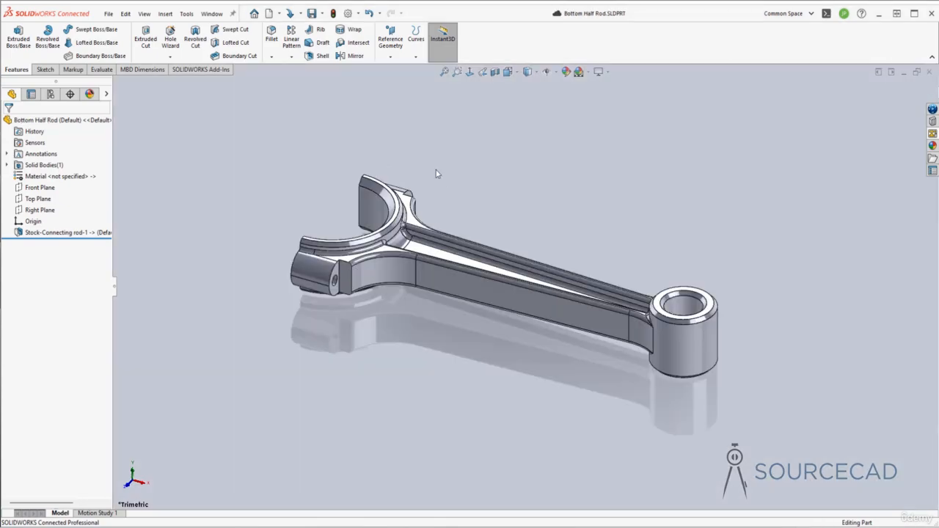
Save the Bottom Half Rod part to this PC in the same Rod assembly folder under its existing name.
click(322, 13)
click(336, 53)
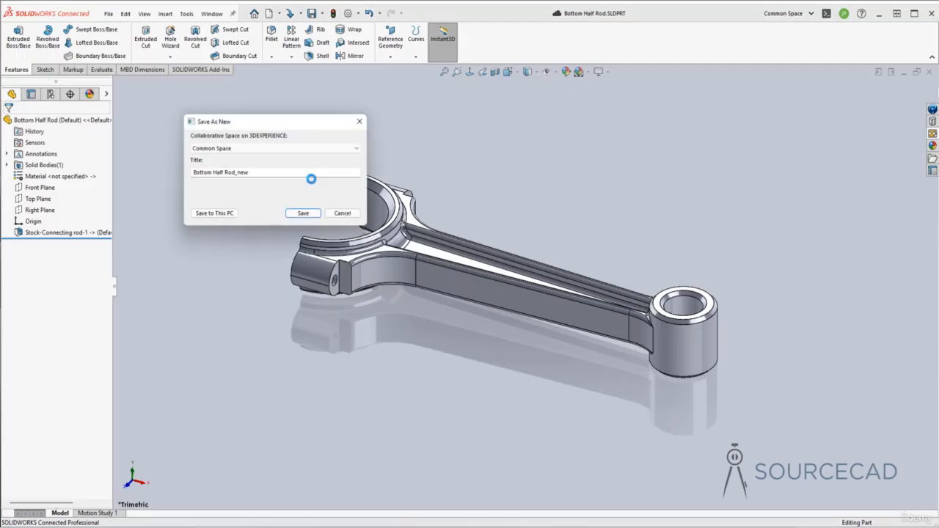
click(215, 213)
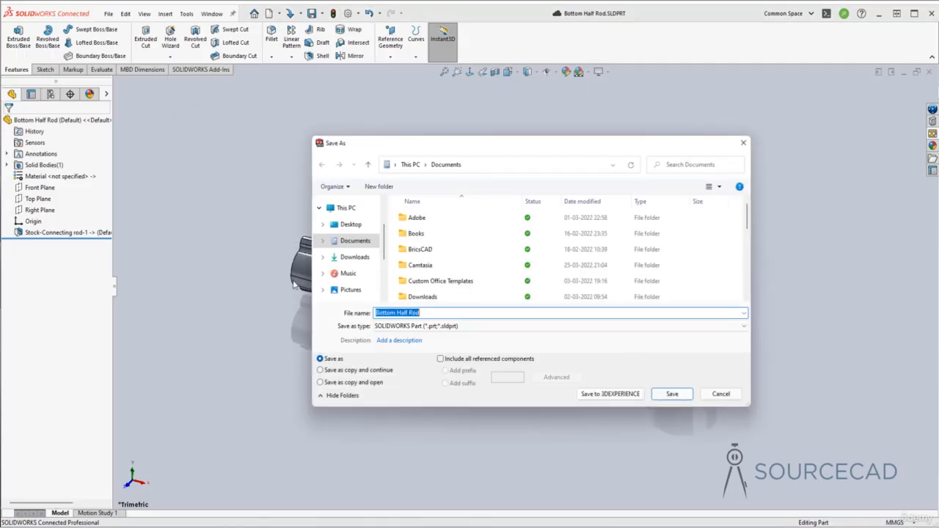
click(355, 225)
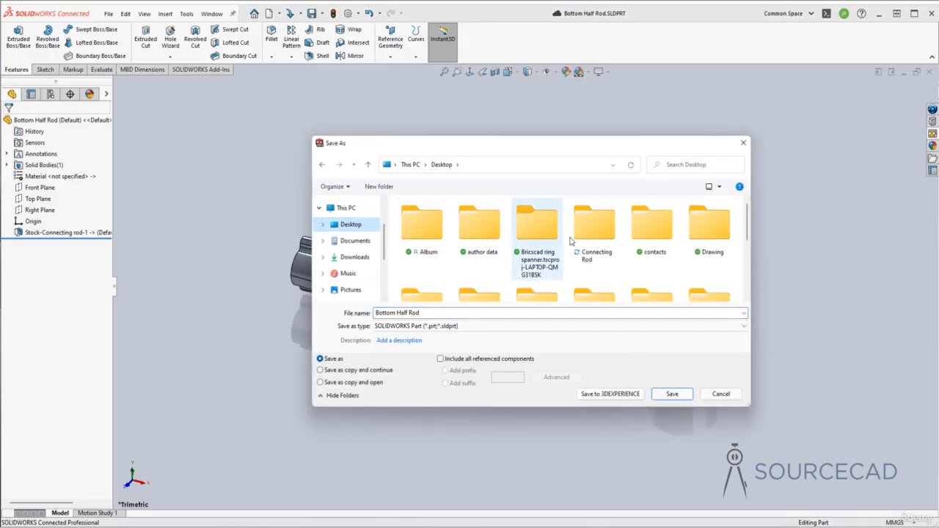
double_click(595, 227)
double_click(429, 219)
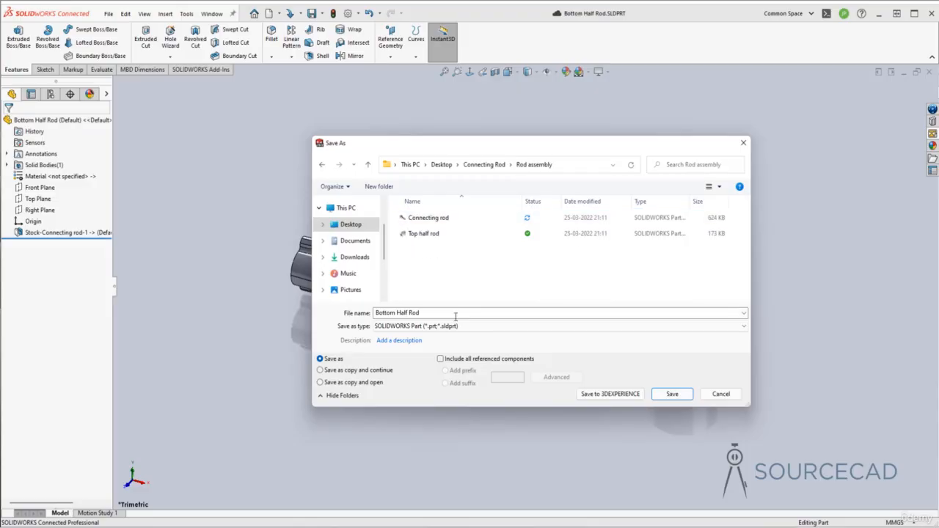
click(669, 394)
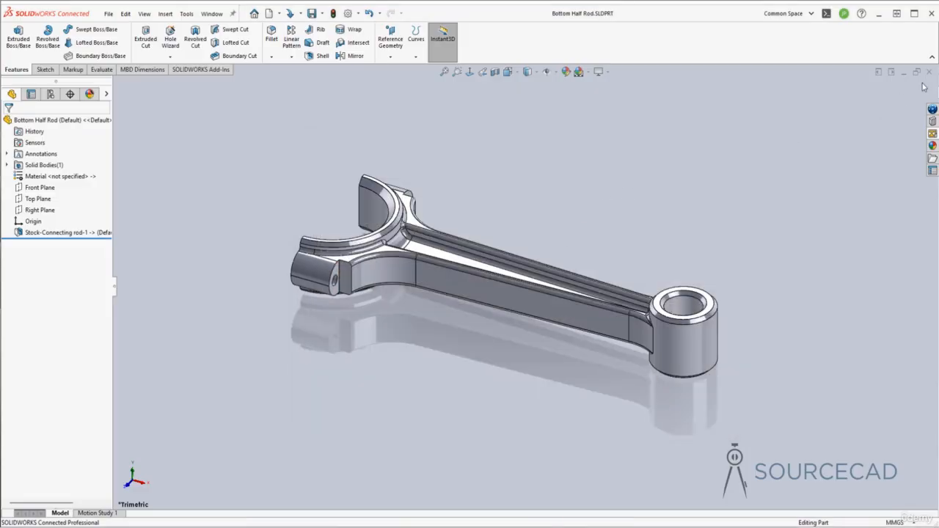
Close the Bottom Half Rod and Connecting rod files and create a new assembly document.
click(930, 72)
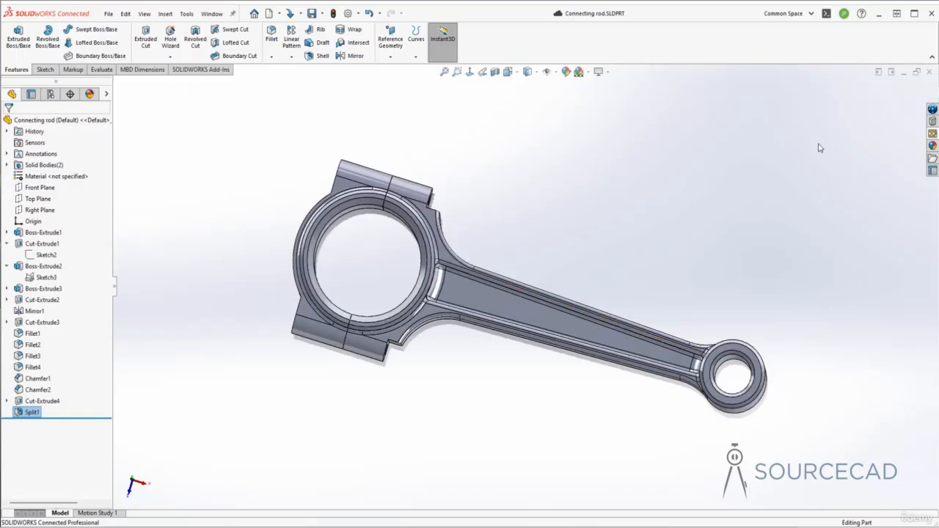
click(929, 72)
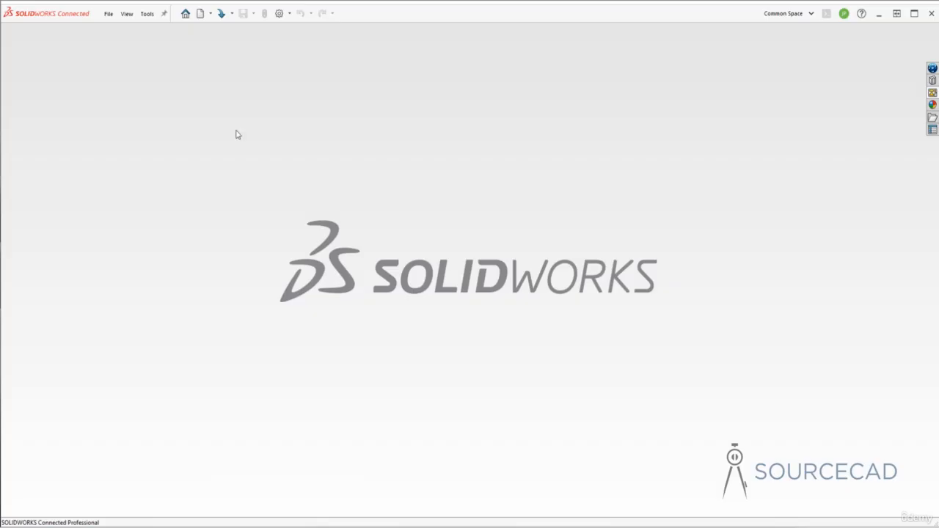
click(199, 13)
click(318, 225)
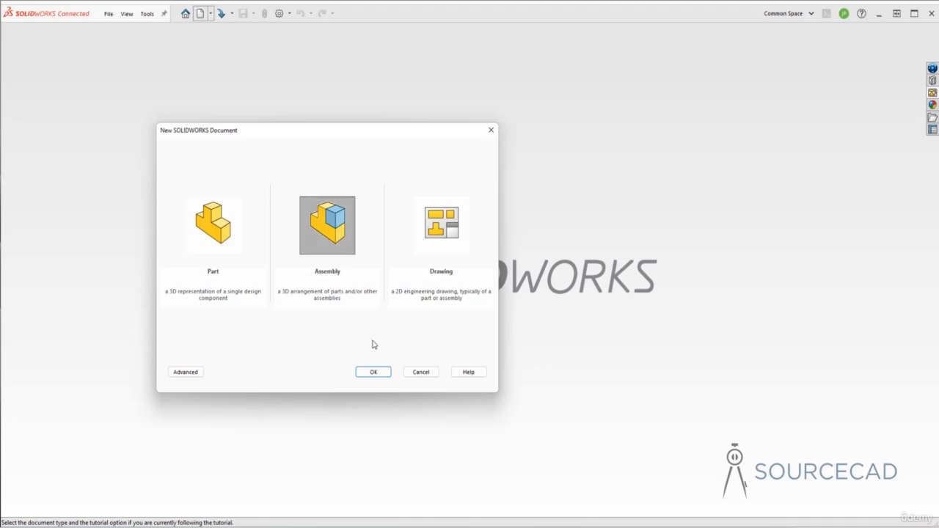
click(375, 373)
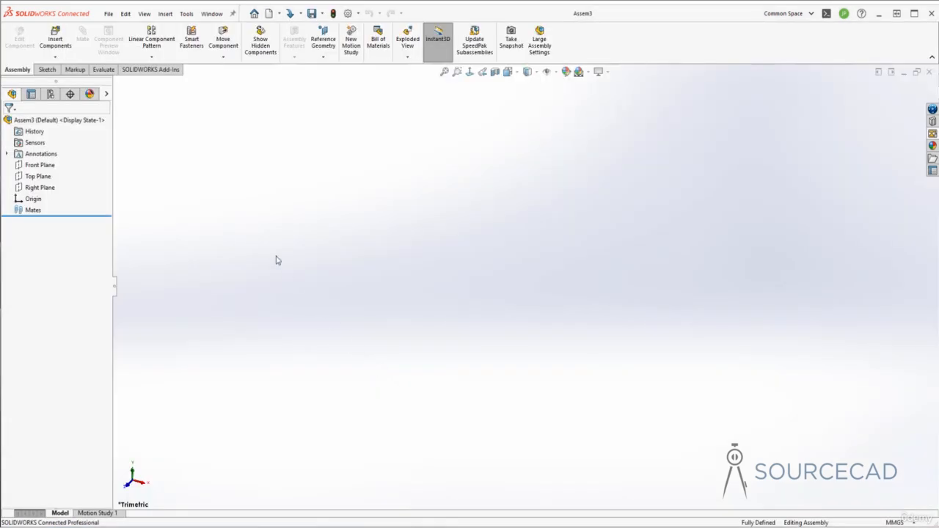
Insert the Bottom Half Rod part from the Rod assembly folder at the assembly origin.
click(55, 41)
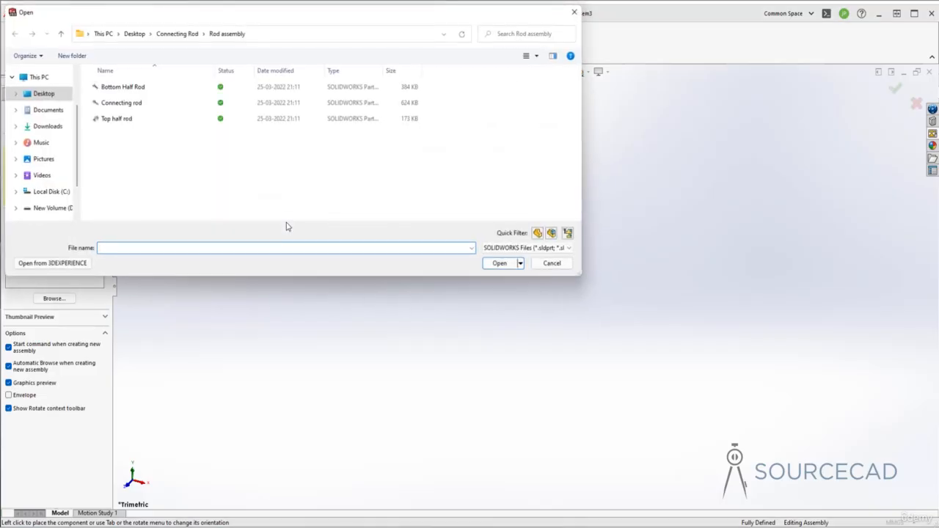
click(147, 88)
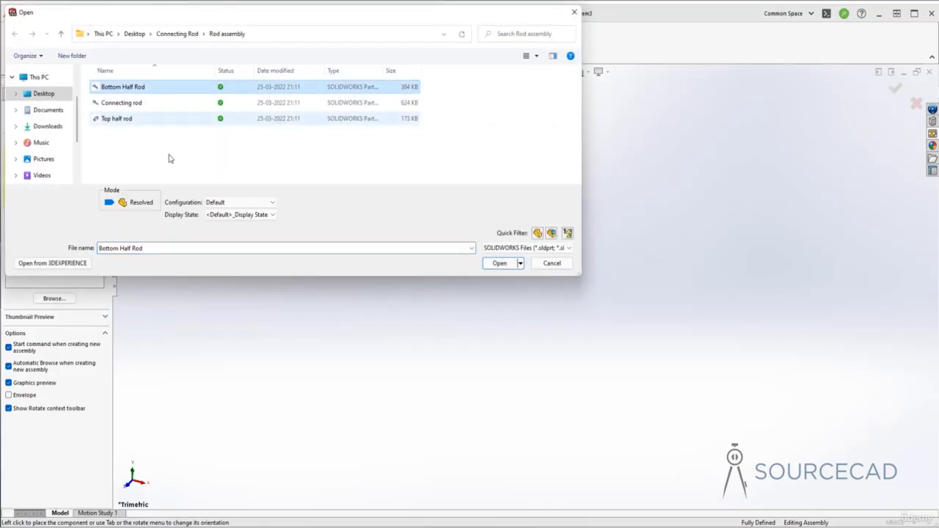
click(499, 264)
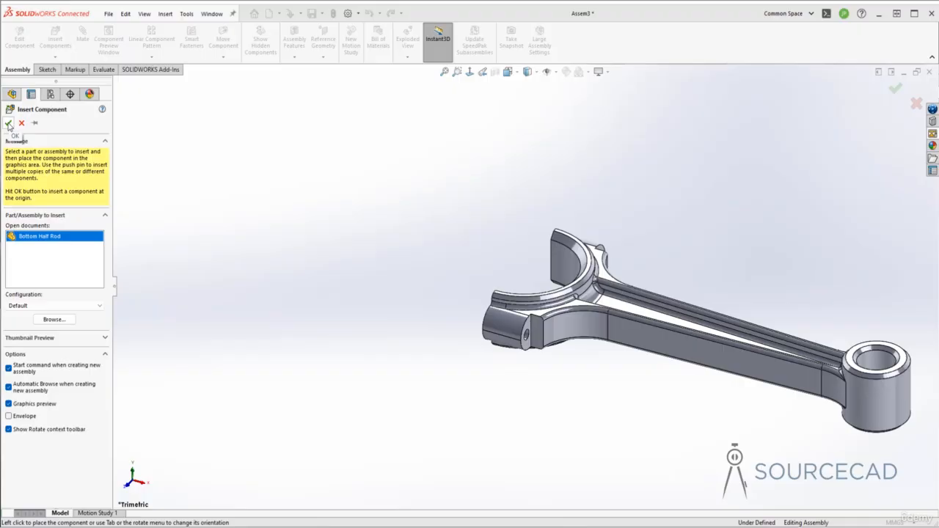
click(8, 124)
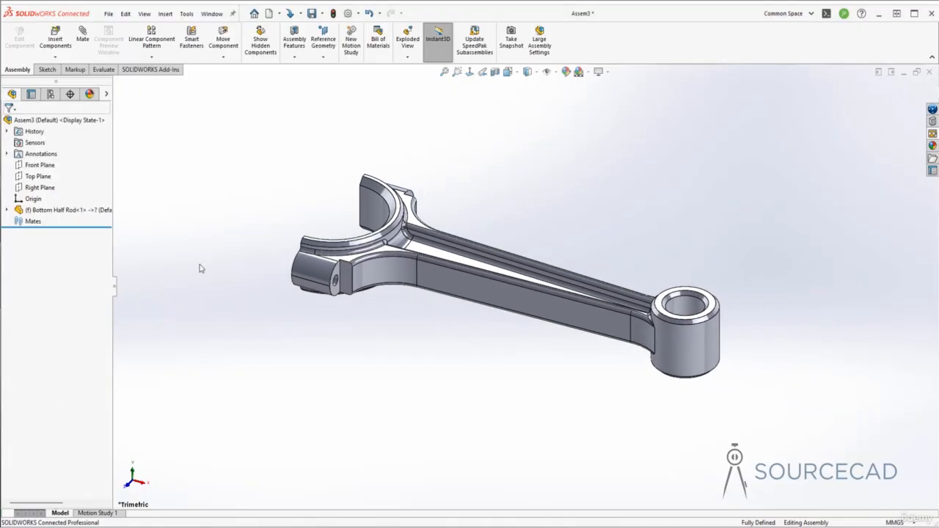
Insert the Top half rod part and place it freely beside the bottom half's open large end.
click(55, 41)
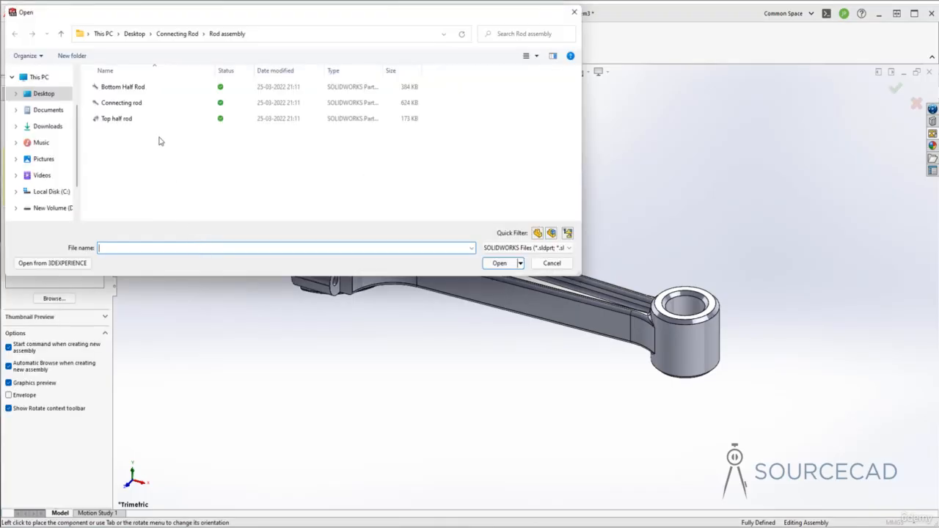
click(157, 119)
click(500, 263)
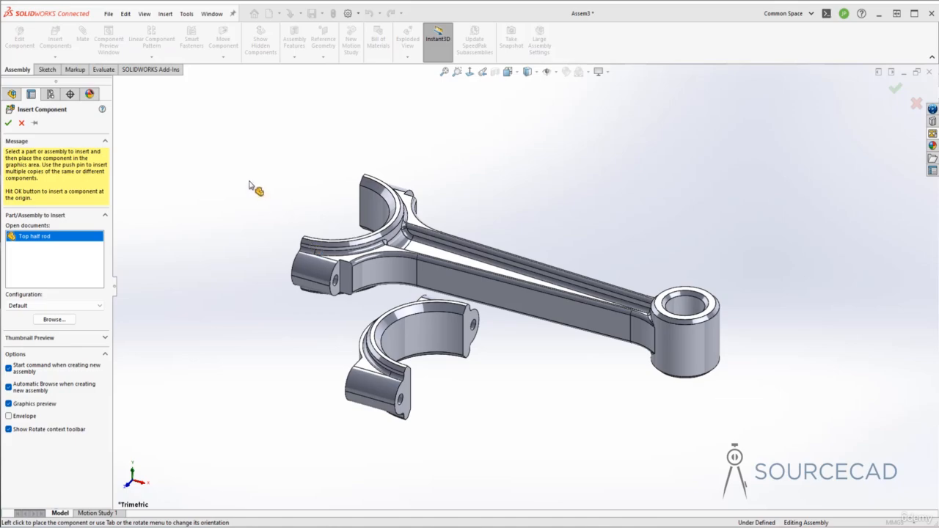
click(272, 193)
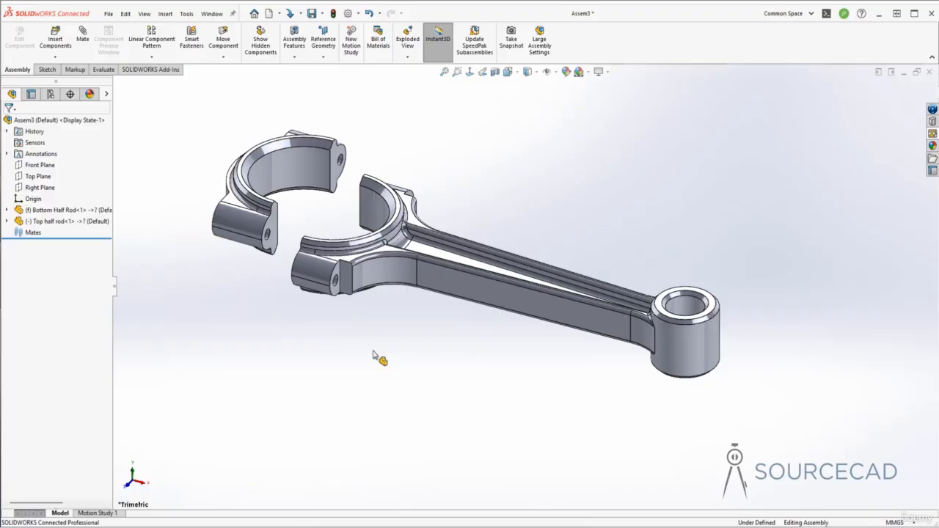
Add a coincident mate between the flat split faces of Top half rod and Bottom Half Rod.
middle_drag(374, 356, 596, 227)
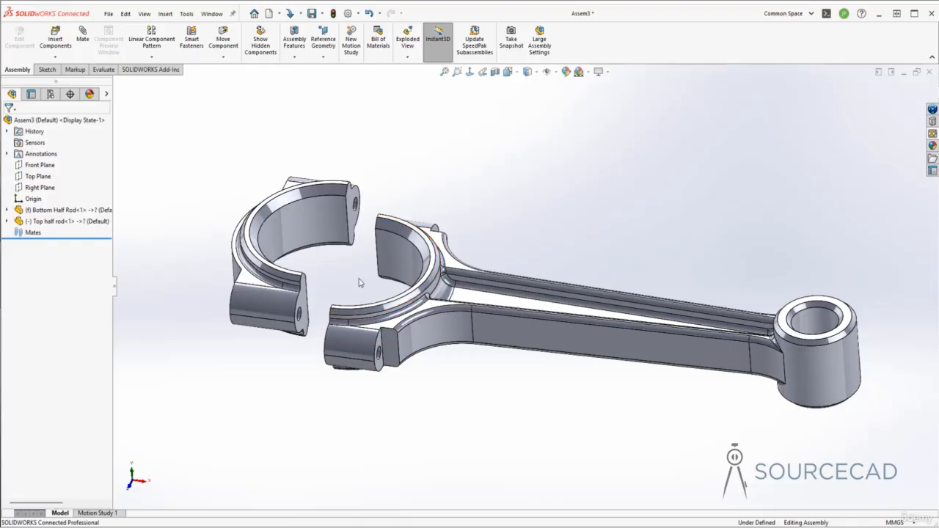
click(354, 223)
middle_drag(354, 223, 361, 241)
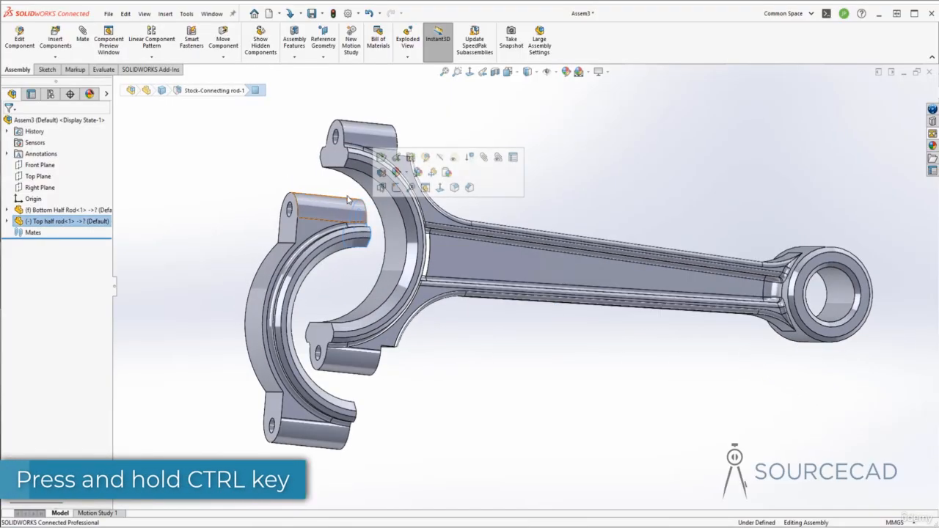
ctrl+click(339, 161)
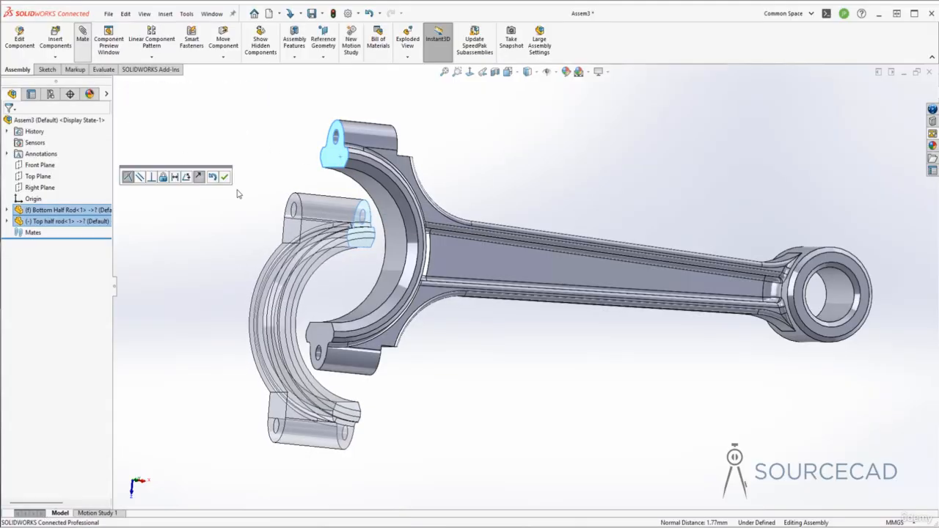
click(224, 177)
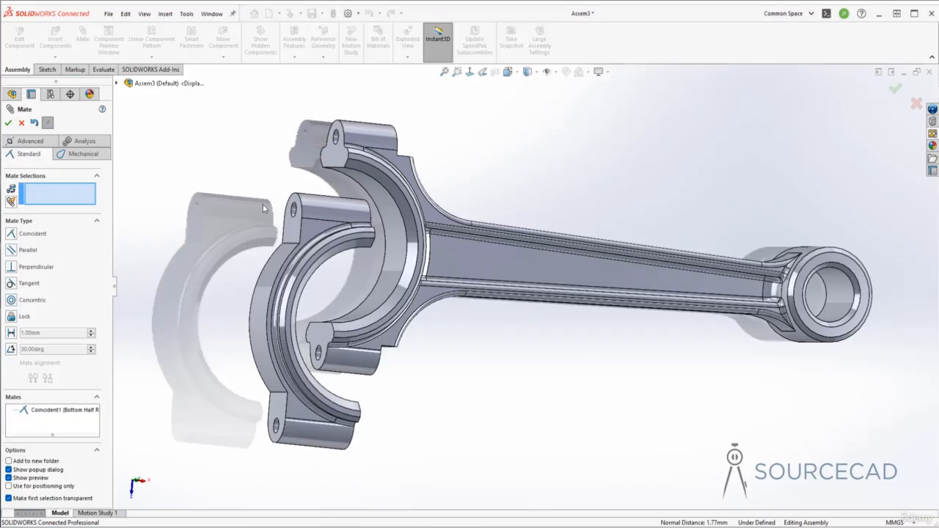
Add a concentric mate between the matching bolt holes of Bottom Half Rod and Top half rod and finish mating.
scroll(335, 147, down, 5)
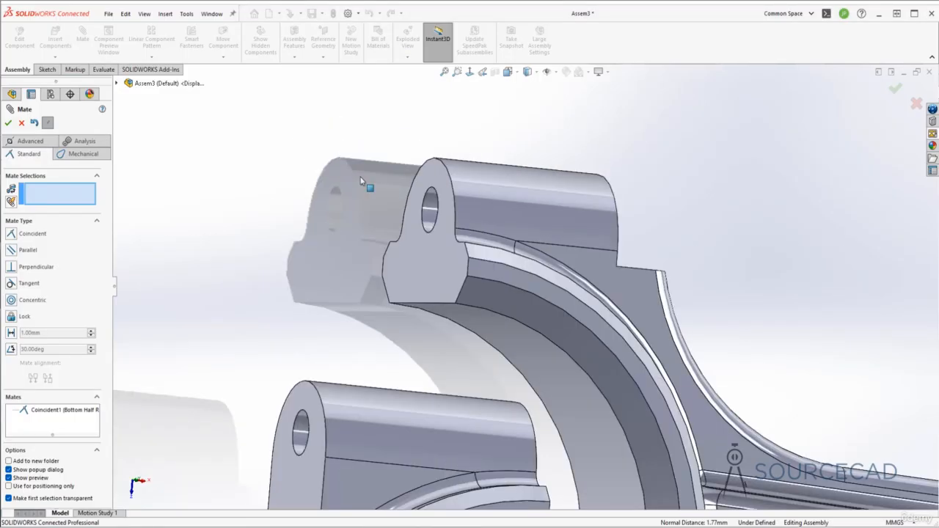
click(431, 206)
click(300, 433)
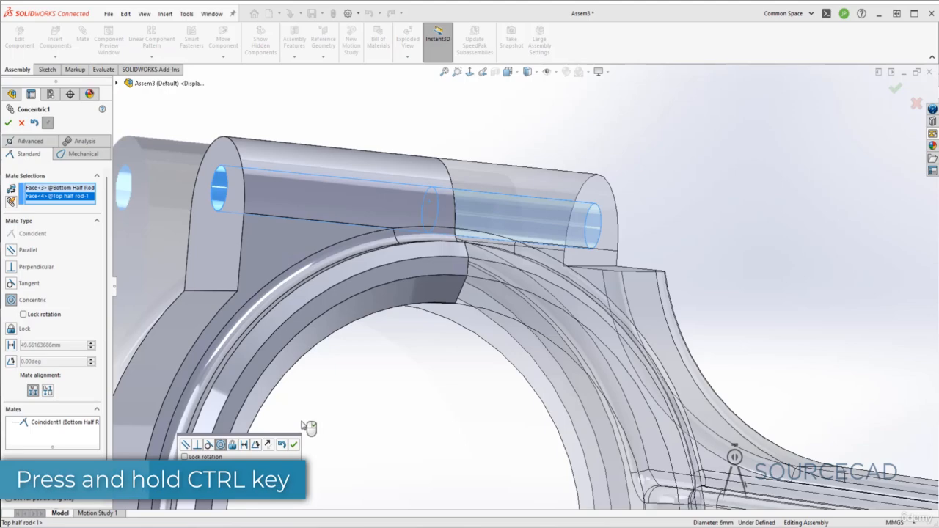
click(293, 446)
scroll(353, 360, up, 4)
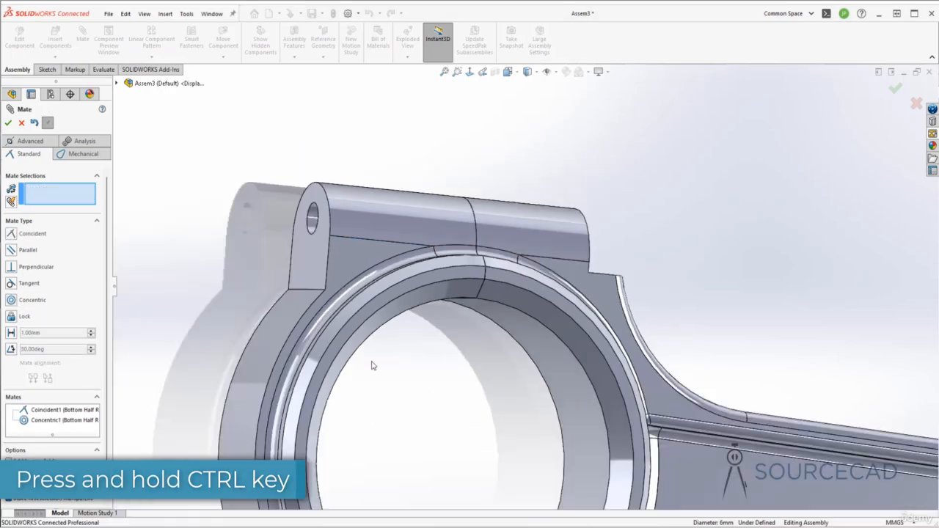
scroll(383, 377, up, 1)
middle_drag(382, 377, 480, 386)
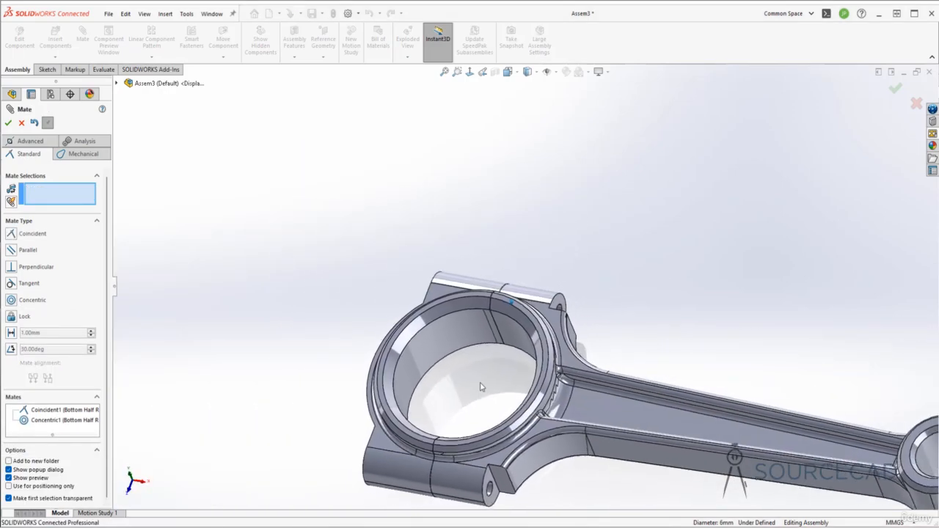
scroll(472, 385, up, 1)
scroll(471, 384, up, 2)
ctrl+middle_drag(612, 432, 536, 434)
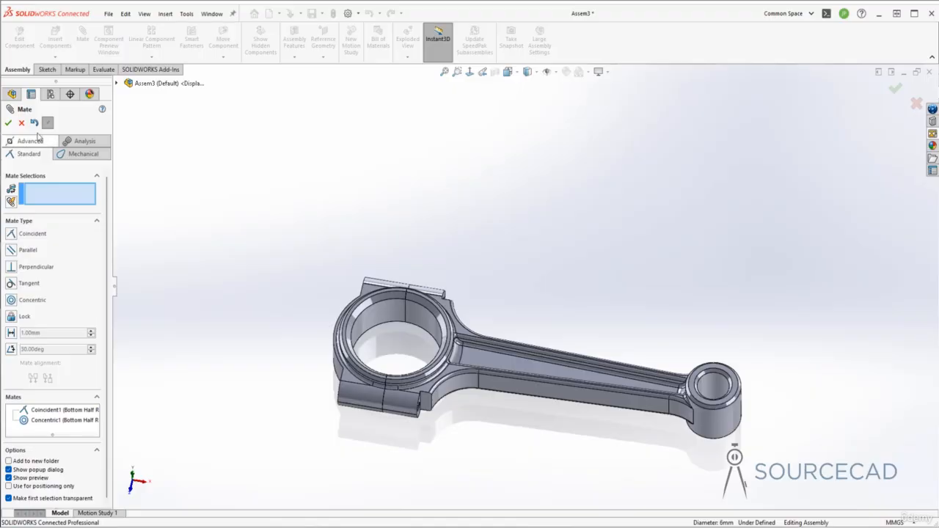
click(9, 122)
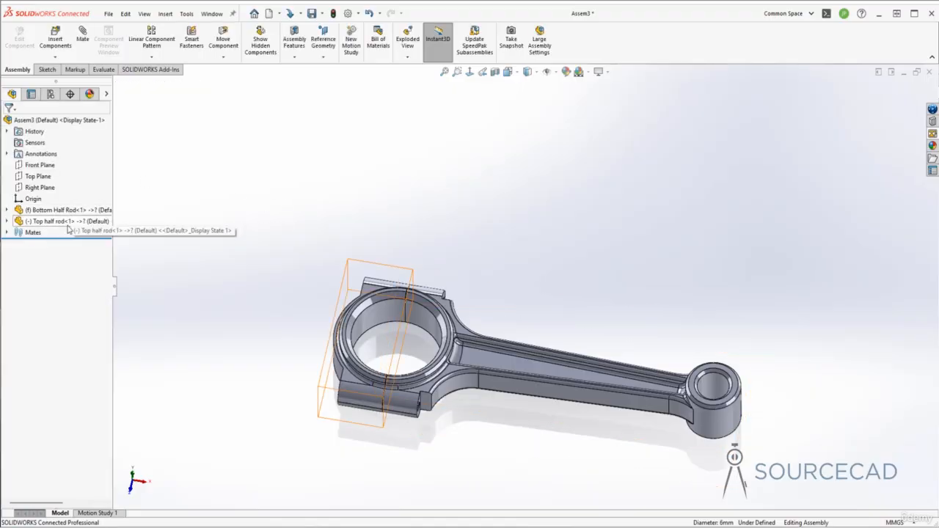
Save the assembly as "Assembly" in the Rod assembly folder, as required for adding a new part.
click(55, 58)
click(65, 82)
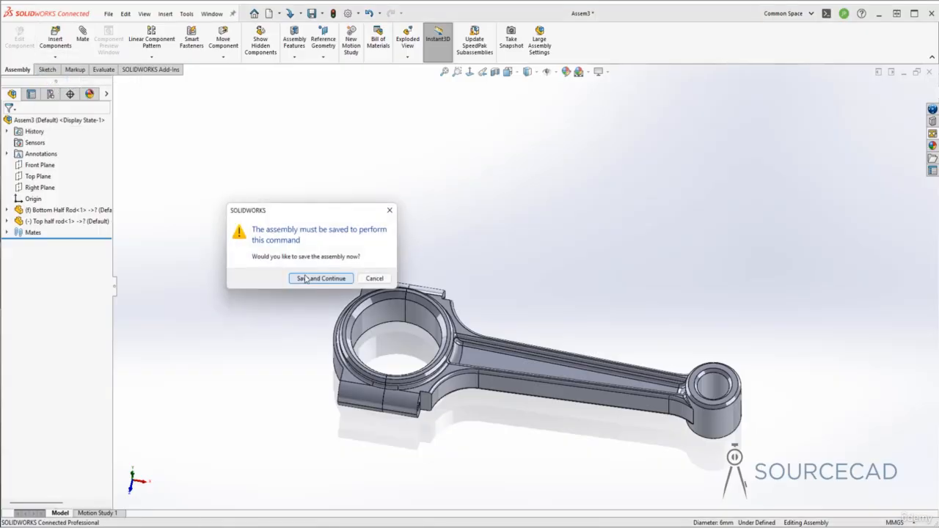
click(323, 279)
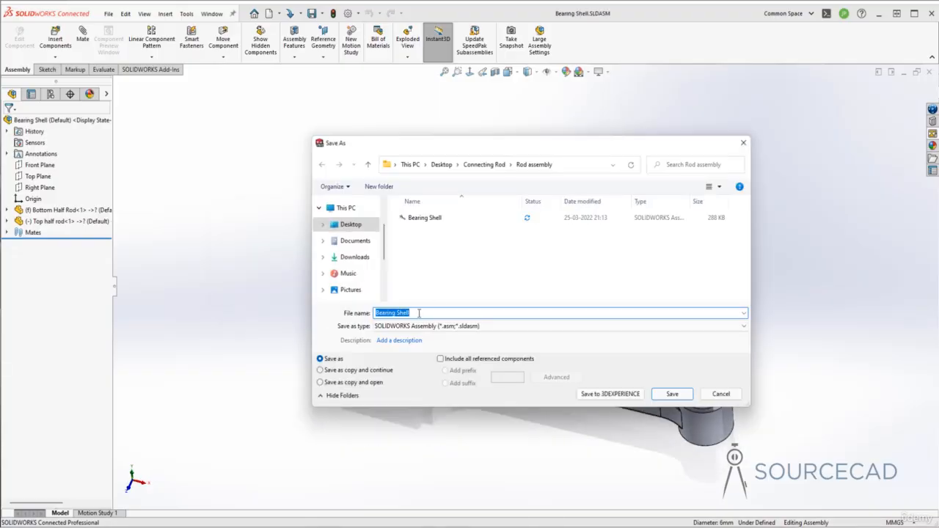
text(As)
click(672, 395)
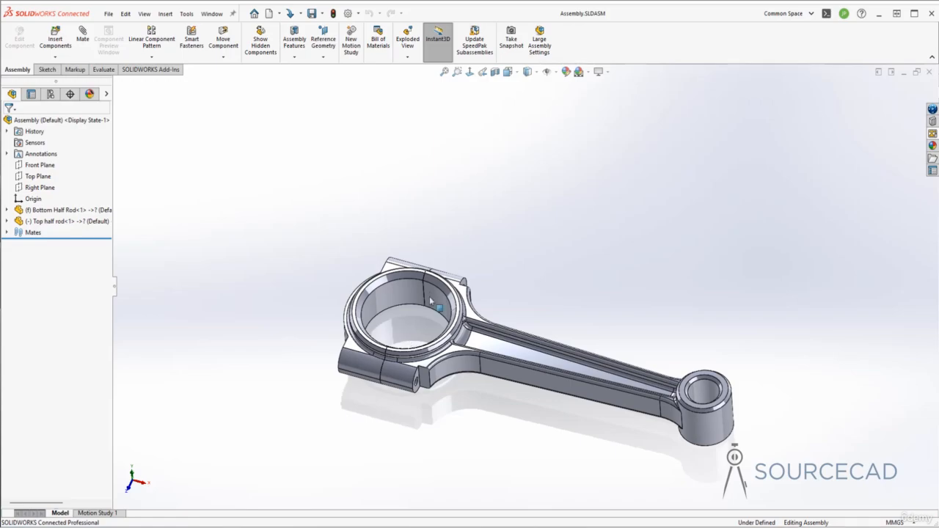
Create a new part in the assembly, save it as "bearing shell" in the Rod assembly folder, and position it on the assembly's Top Plane.
click(56, 57)
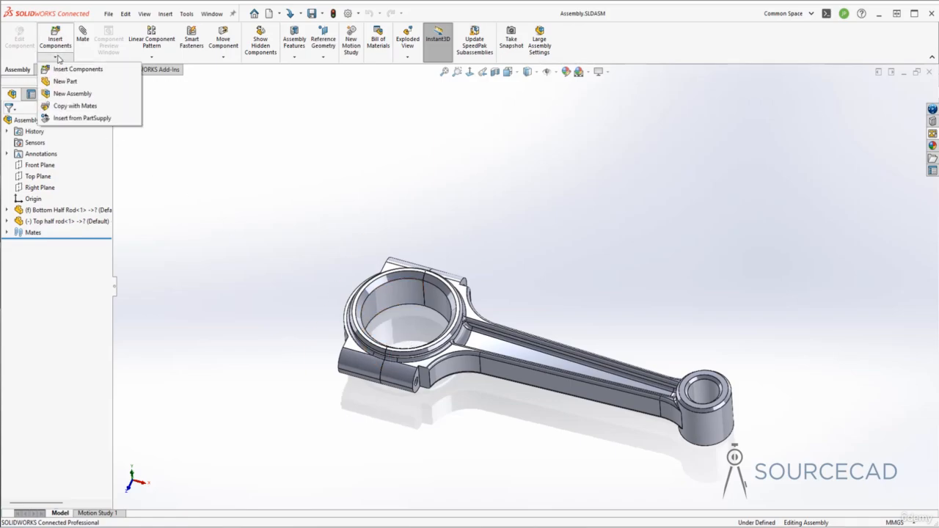
click(65, 80)
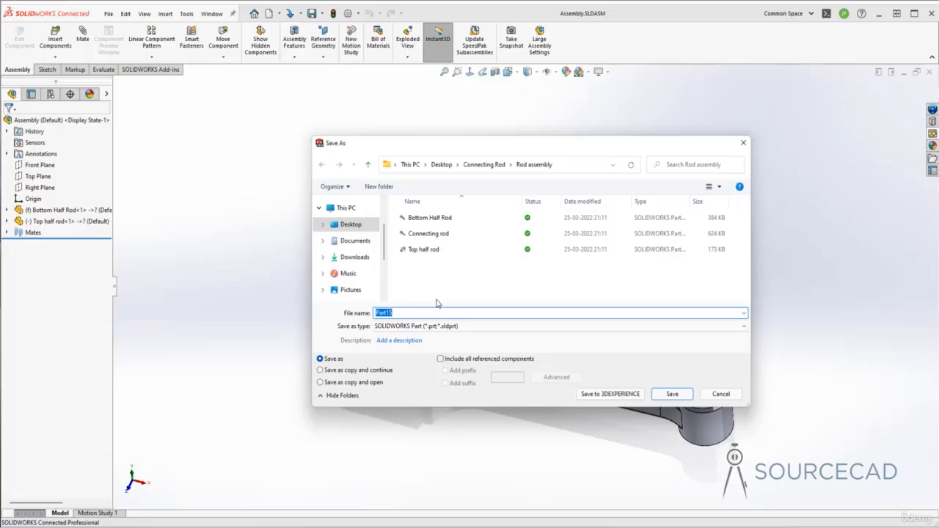
text(bearing shell)
key(Return)
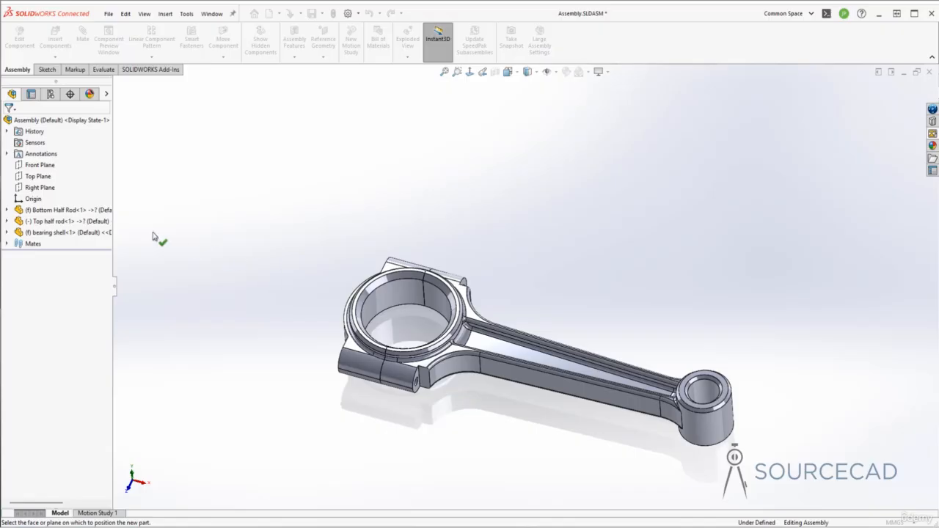
click(39, 177)
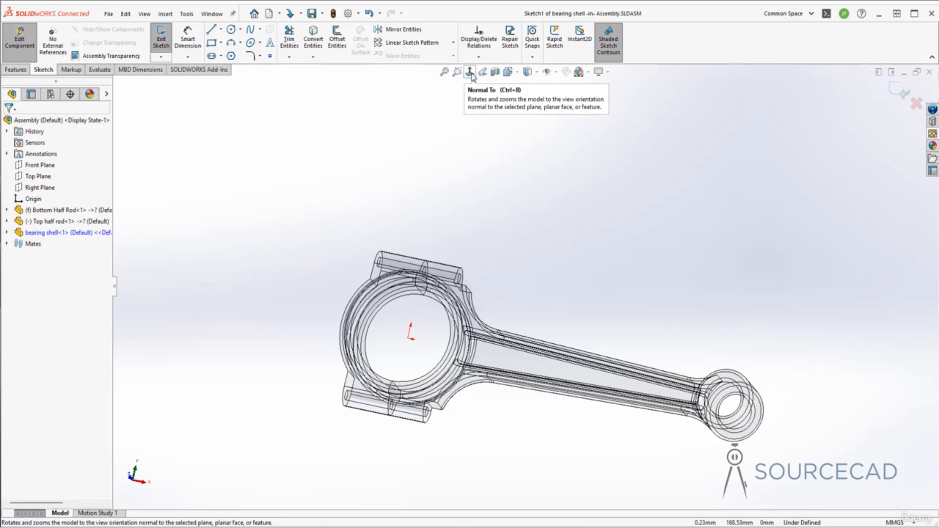
Sketch two concentric circles at the origin inside the rod's large bore, about 56 mm and 47 mm in diameter.
click(518, 73)
click(517, 73)
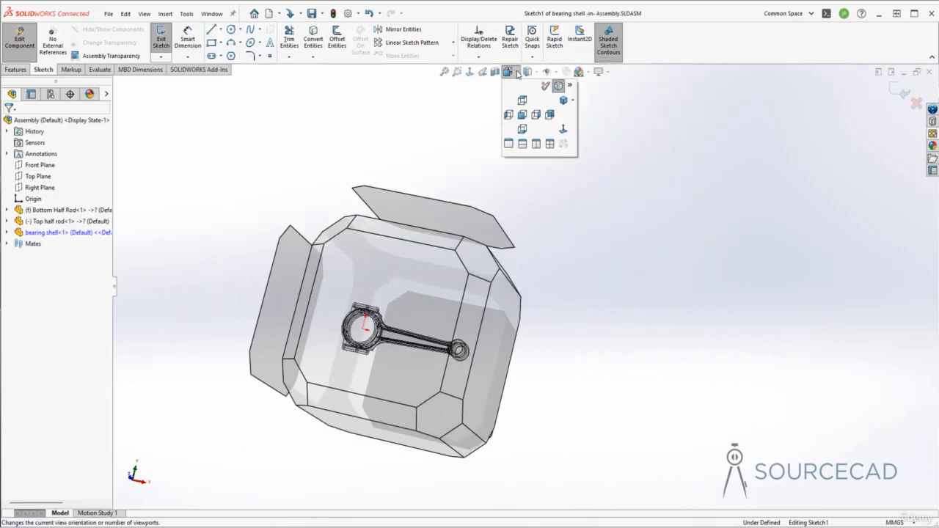
click(514, 74)
click(514, 74)
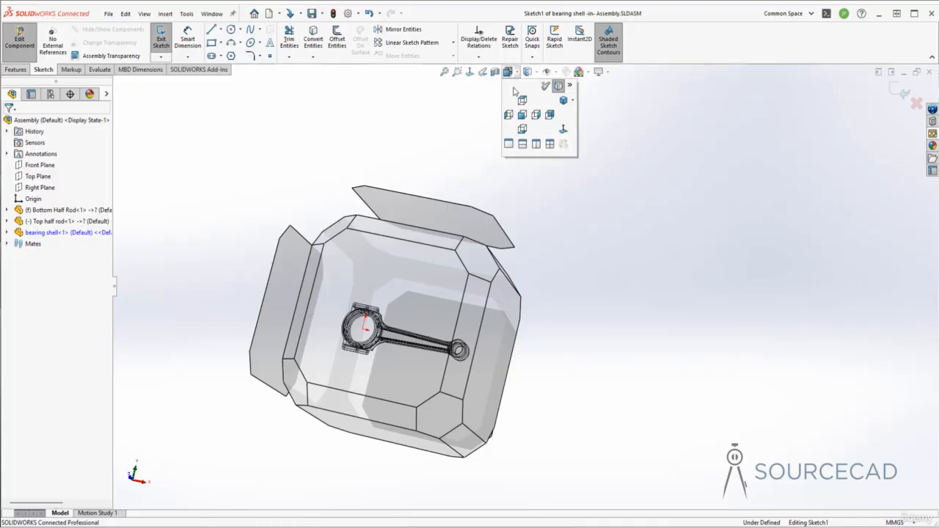
click(563, 130)
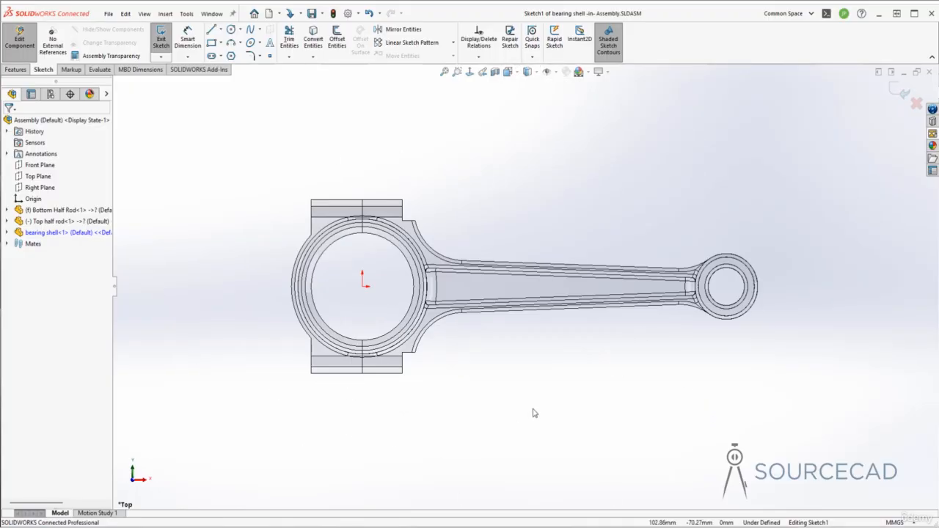
click(230, 29)
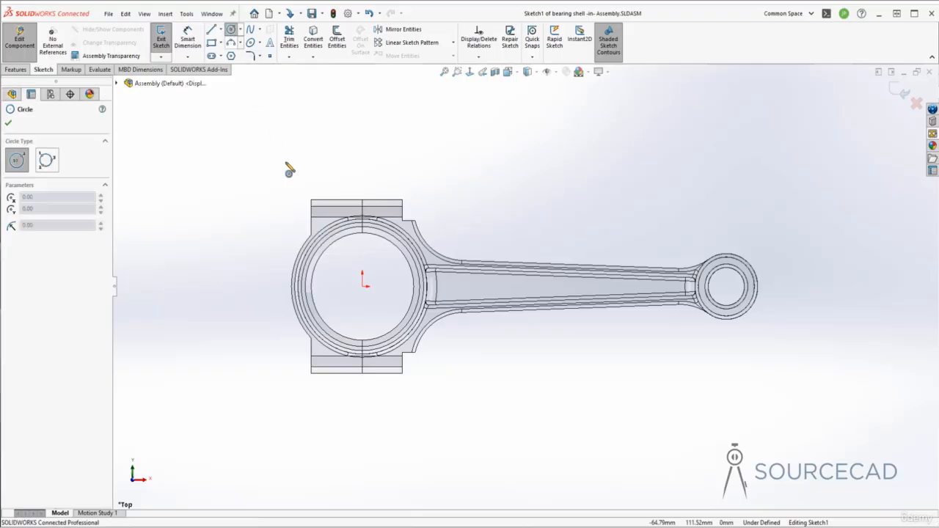
click(363, 285)
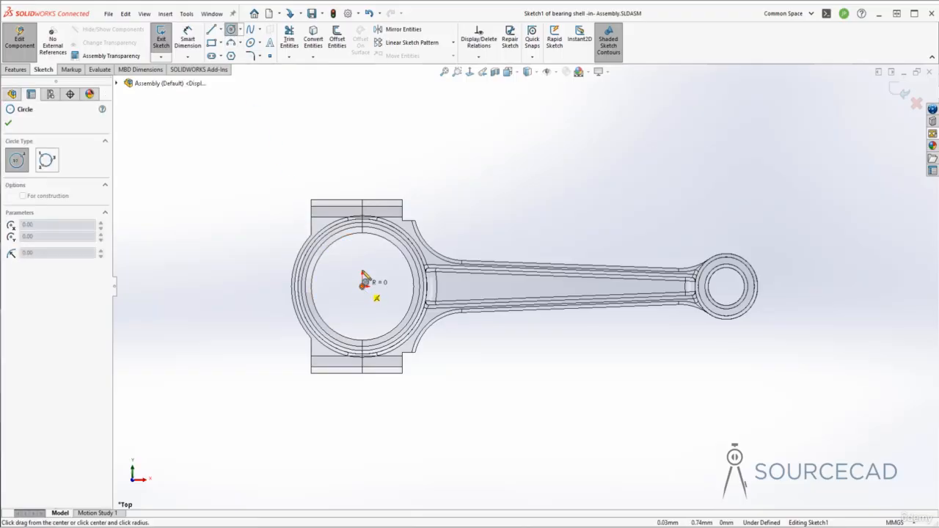
click(363, 239)
click(362, 287)
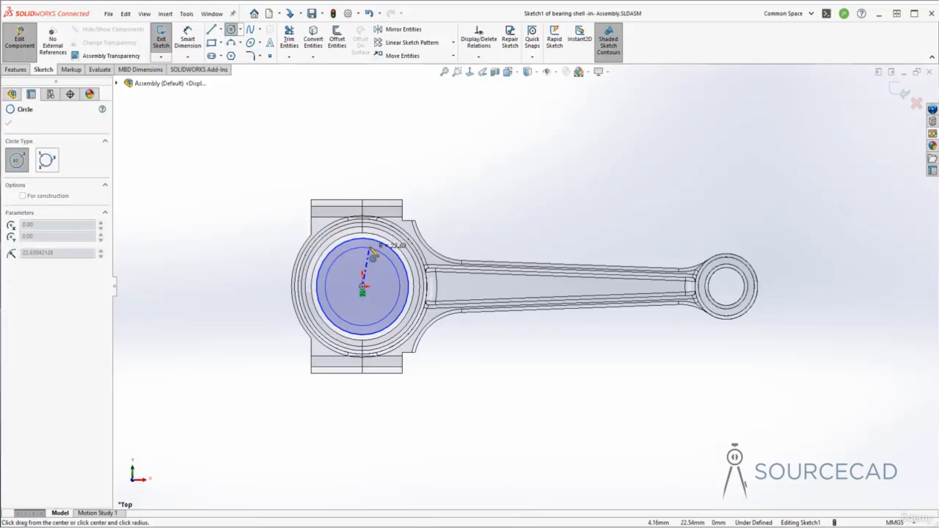
click(373, 253)
key(Escape)
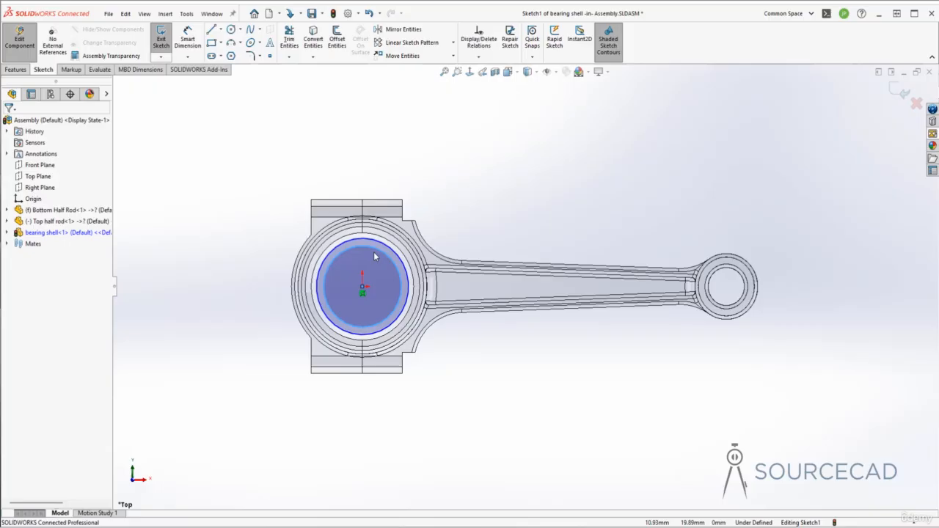
Add a coradial relation between the outer circle and the large bore edge of Top half rod.
click(336, 252)
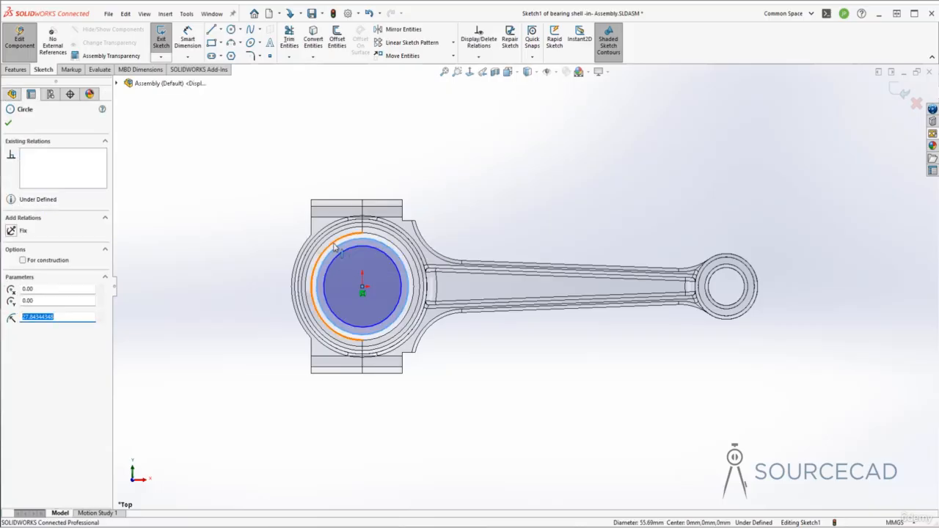
ctrl+click(336, 248)
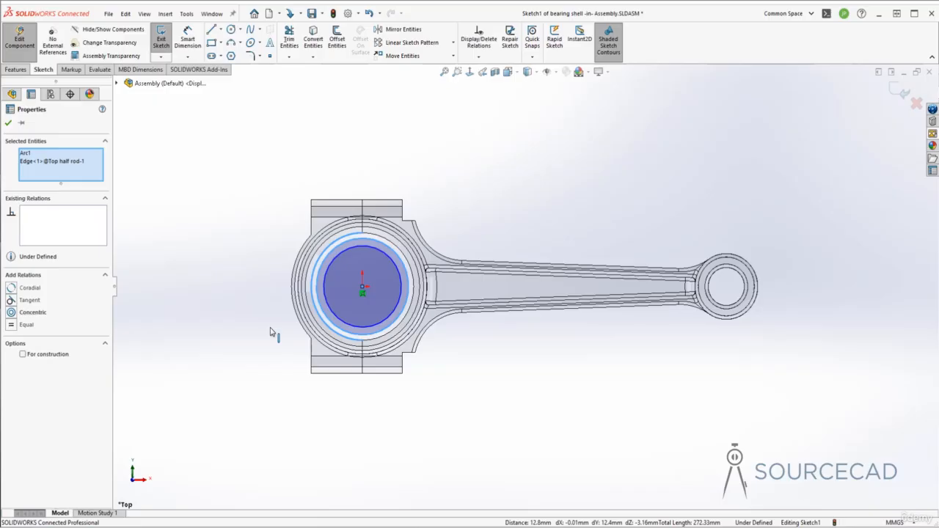
click(11, 288)
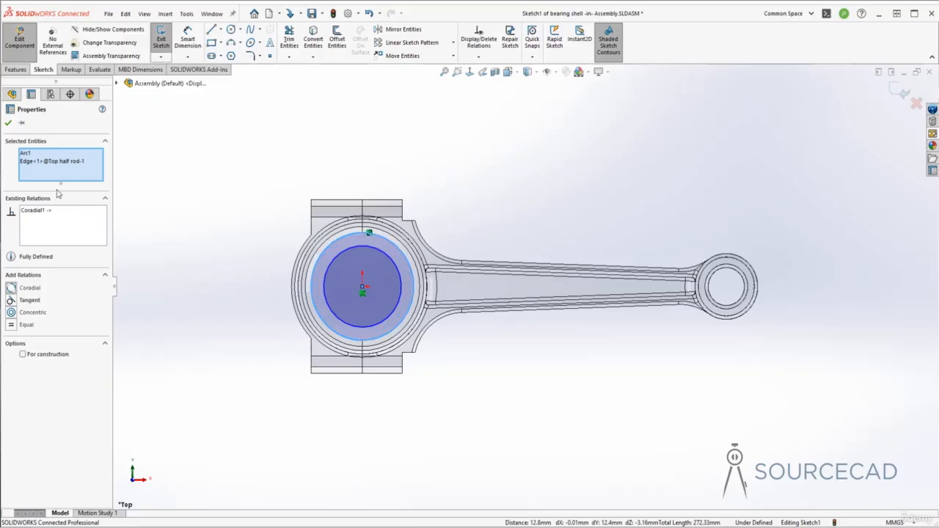
click(8, 124)
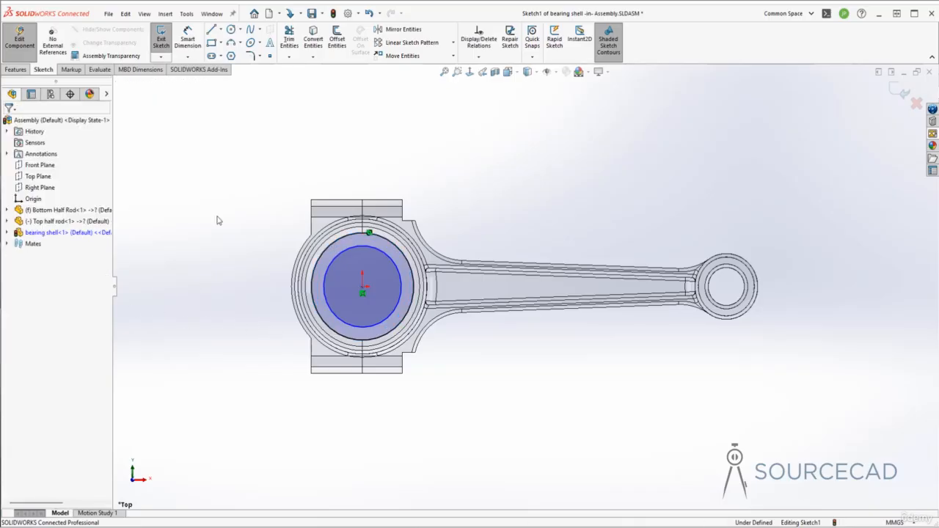
Dimension the inner circle's diameter and set it to 54 mm.
key(d)
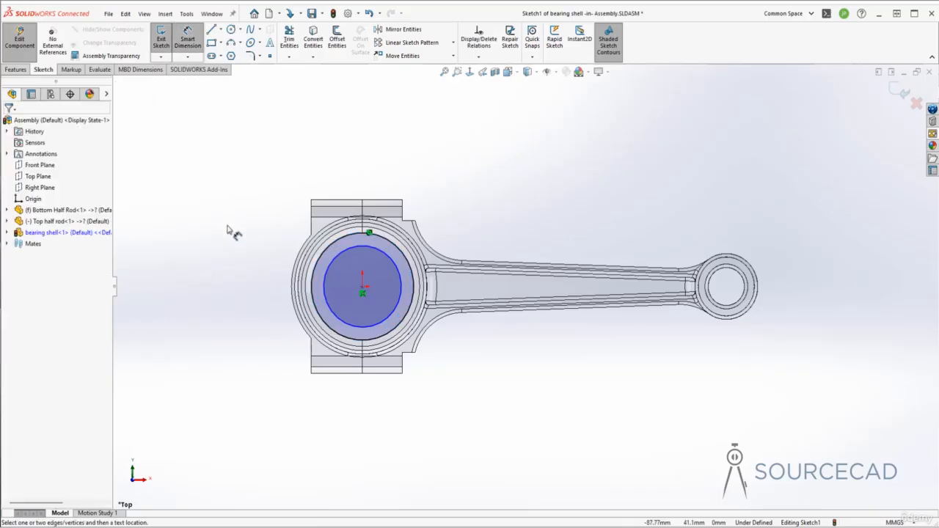
click(339, 254)
click(282, 287)
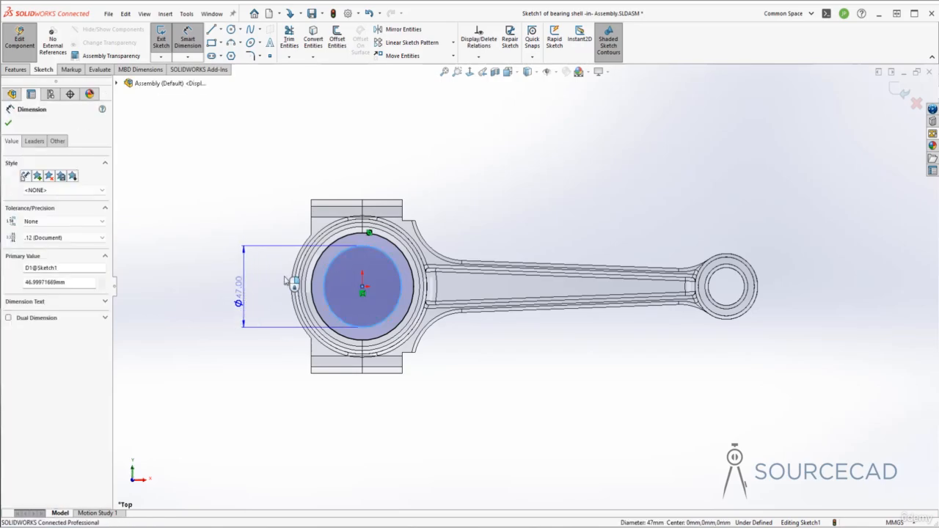
text(53)
key(Return)
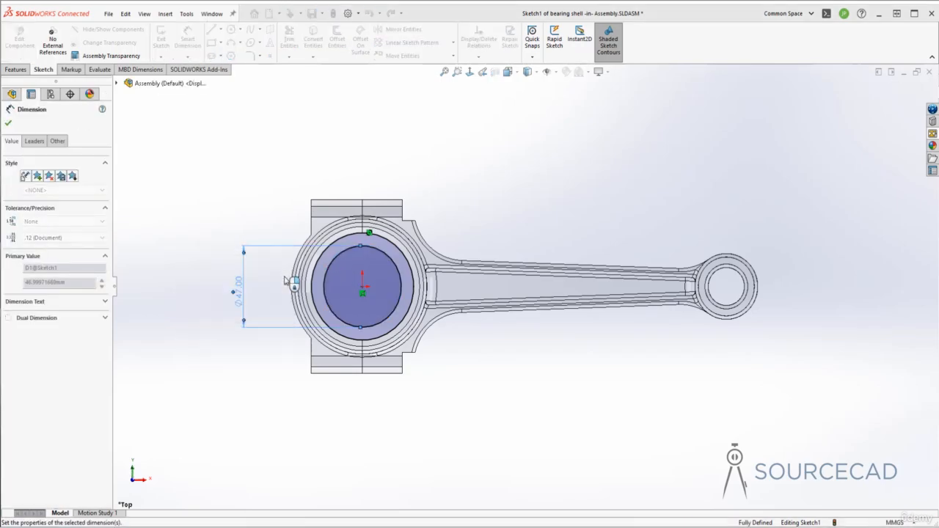
double_click(238, 287)
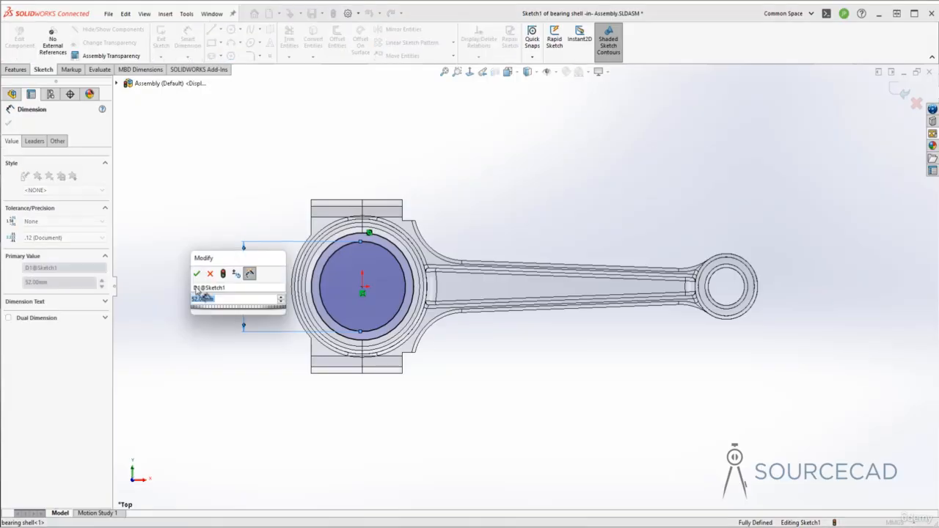
text(54)
key(Return)
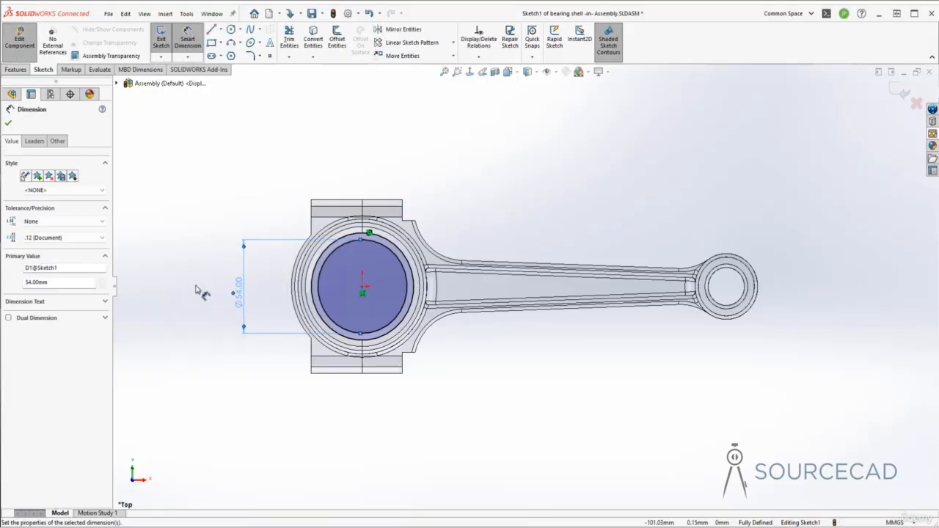
click(183, 242)
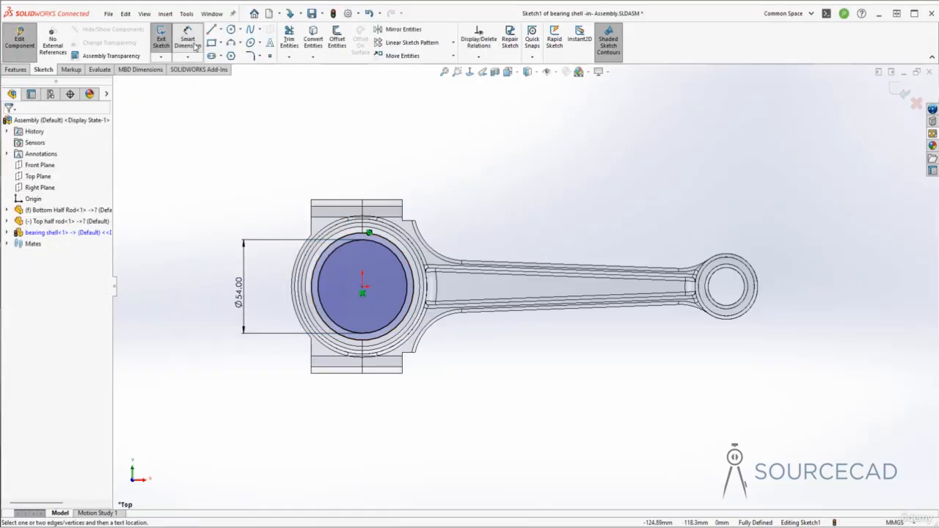
Draw a vertical line through the origin across the outer circle and power-trim the shank-side arcs and the line's inner span, leaving a closed half ring.
click(212, 30)
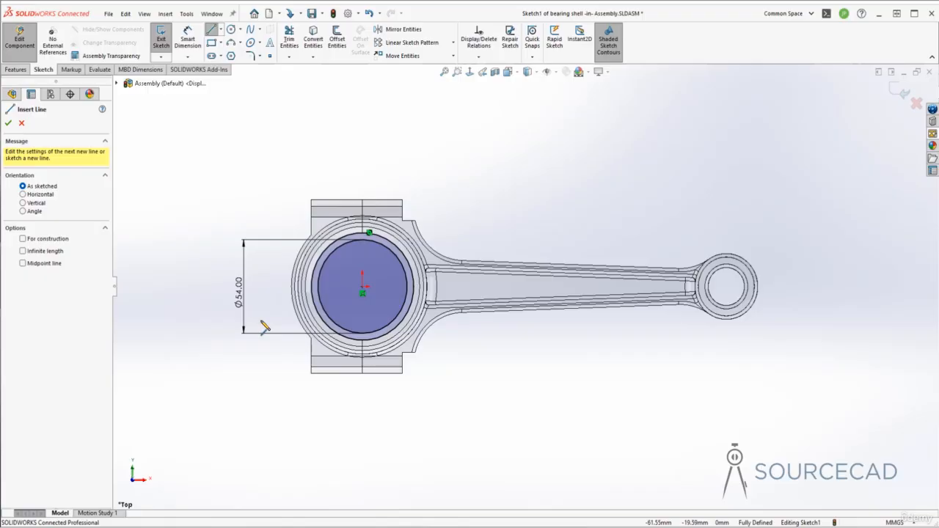
click(363, 234)
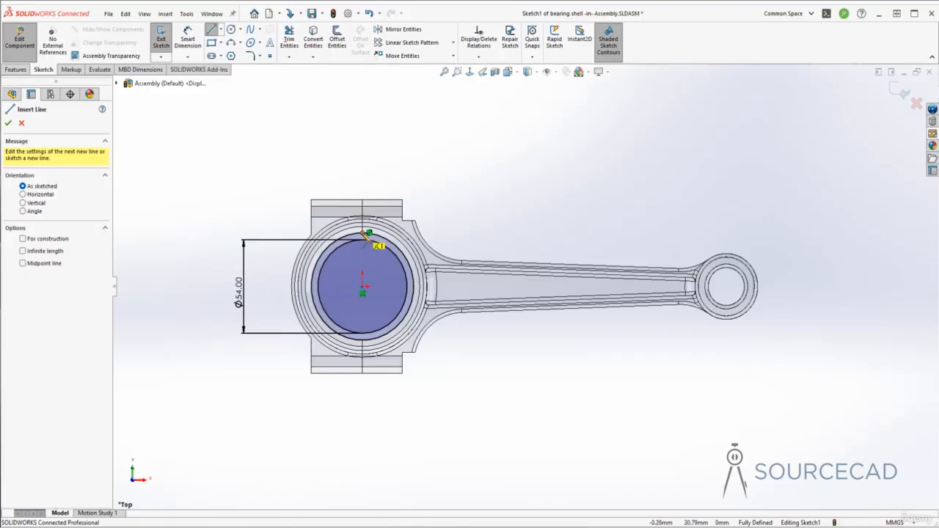
click(363, 338)
key(Escape)
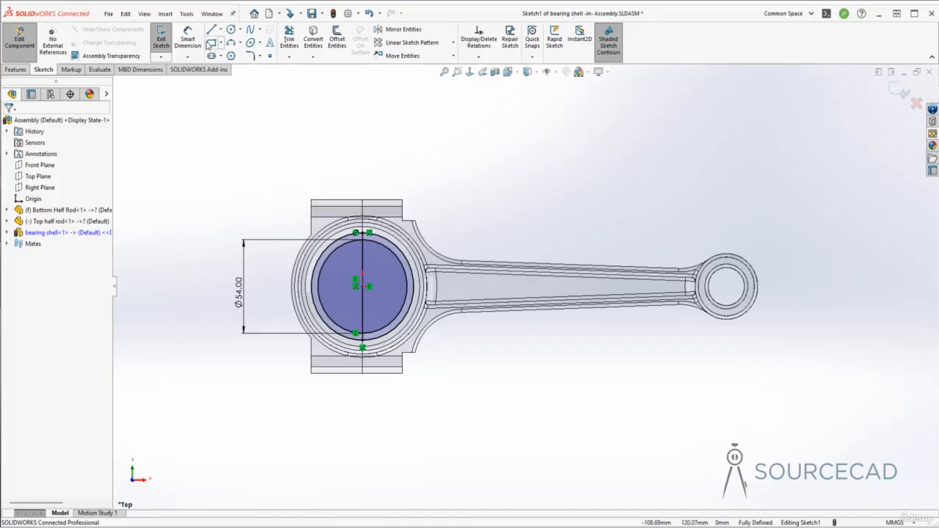
click(289, 38)
mouse_move(387, 259)
mouse_down()
mouse_move(395, 250)
mouse_move(351, 272)
mouse_move(366, 253)
mouse_up()
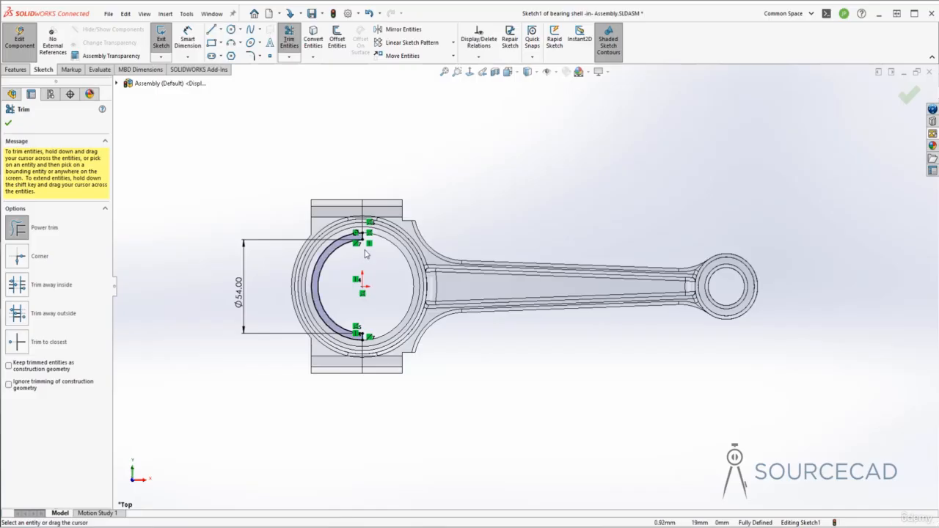
Close the half-ring sketch and extrude it up to the upper bore-edge vertex of Bottom Half Rod in the first direction.
key(Escape)
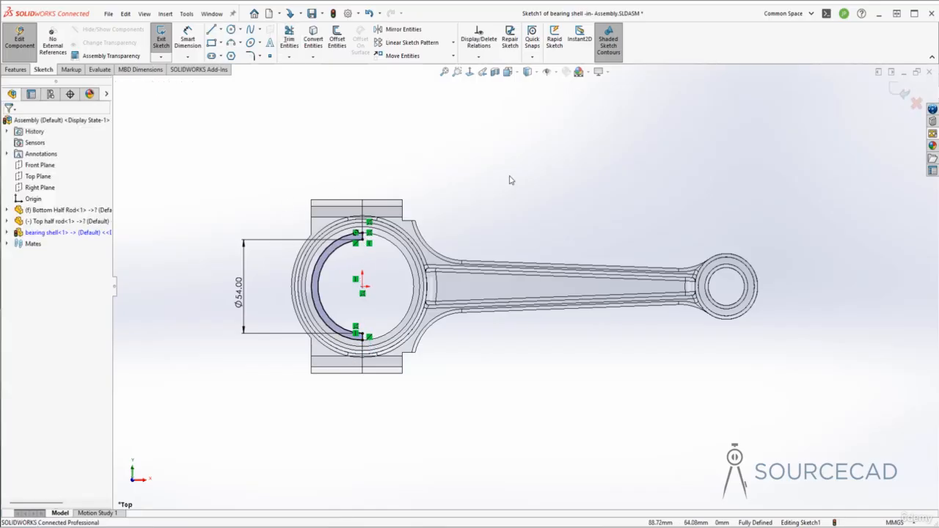
click(899, 91)
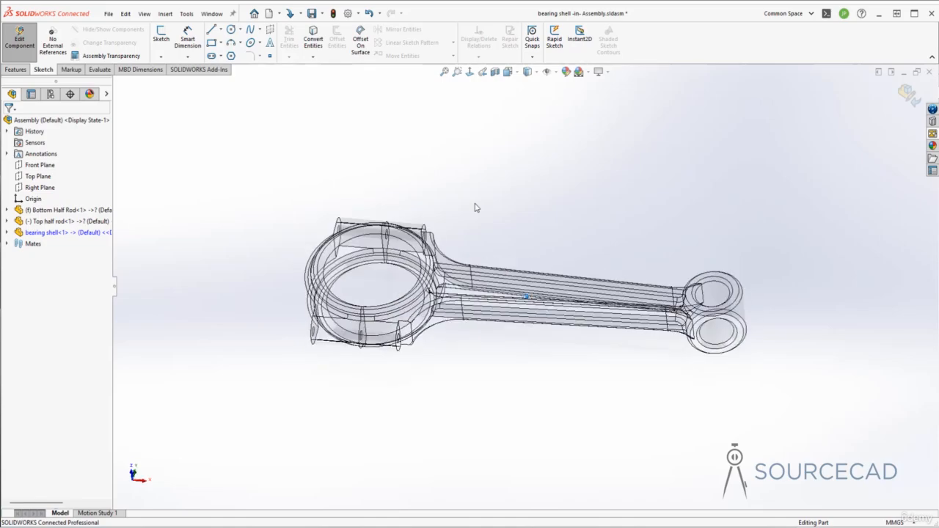
middle_drag(385, 277, 378, 287)
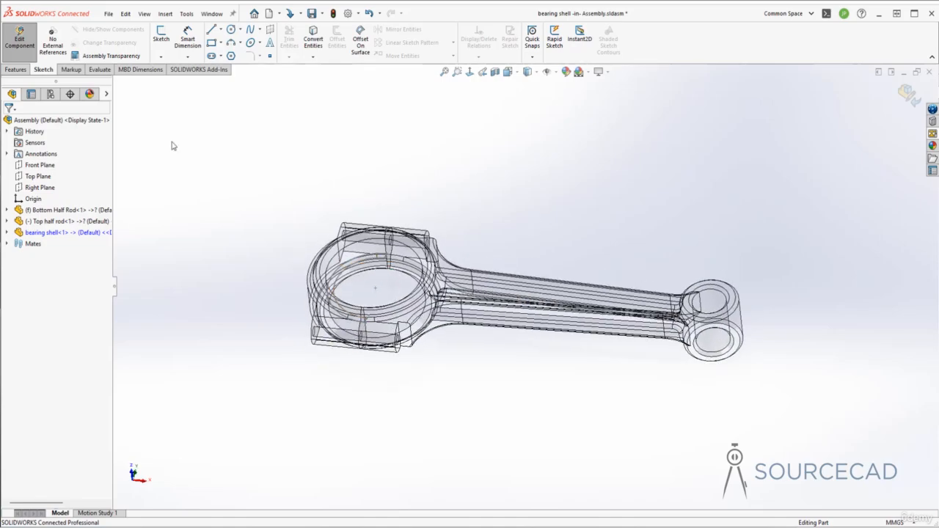
click(23, 70)
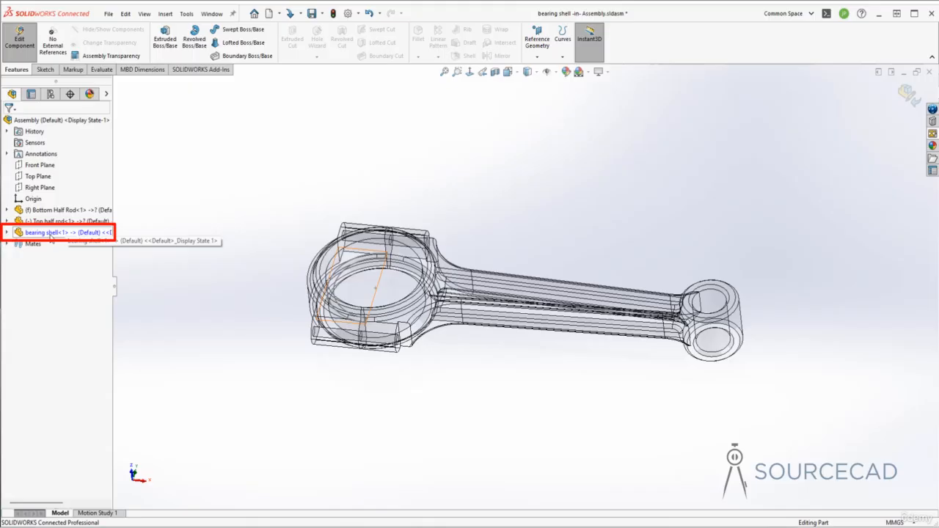
click(165, 37)
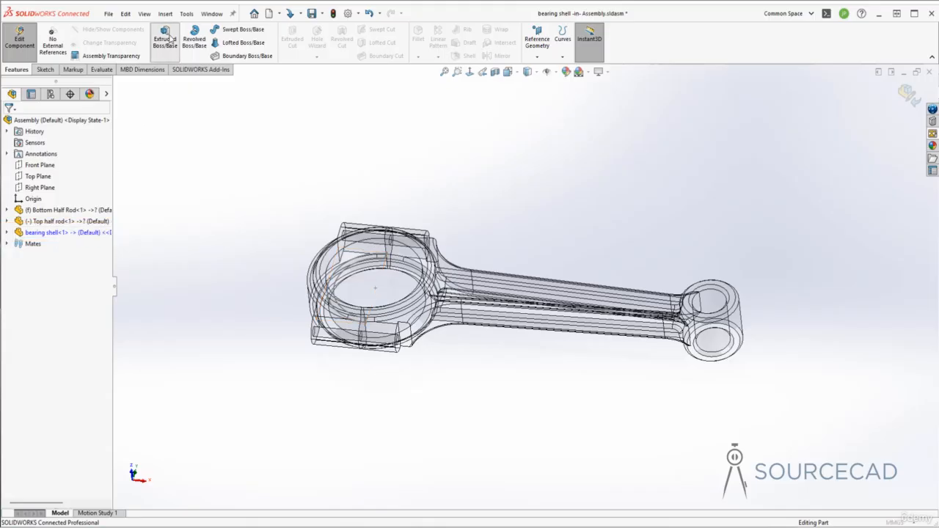
click(338, 280)
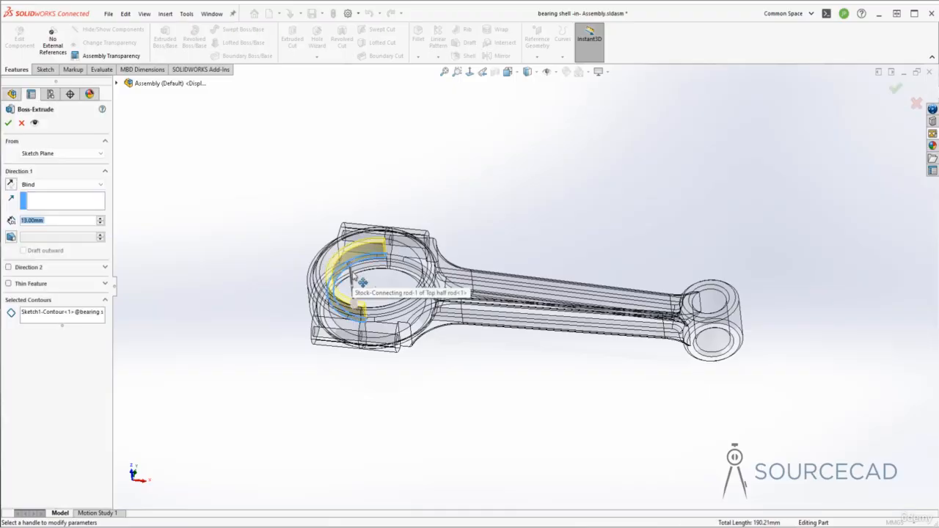
scroll(397, 279, down, 5)
middle_drag(302, 202, 293, 194)
ctrl+middle_drag(293, 194, 394, 229)
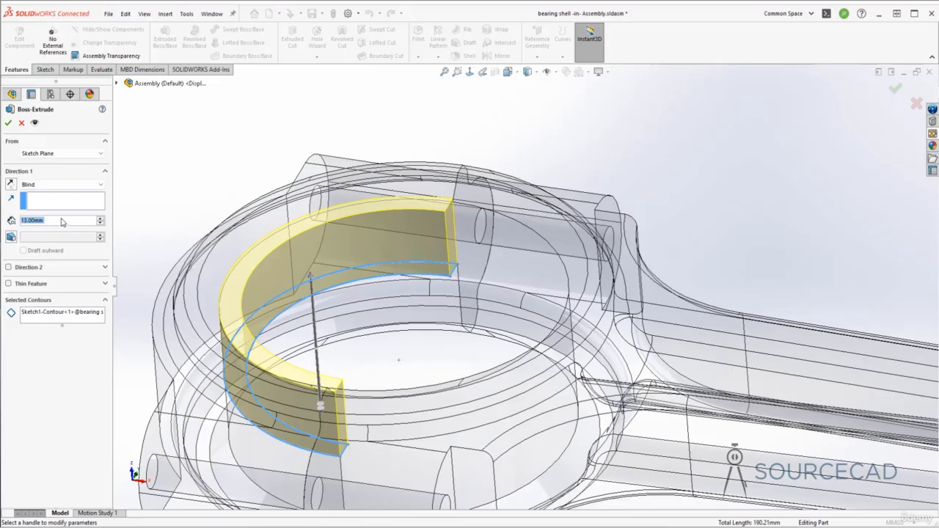
click(39, 186)
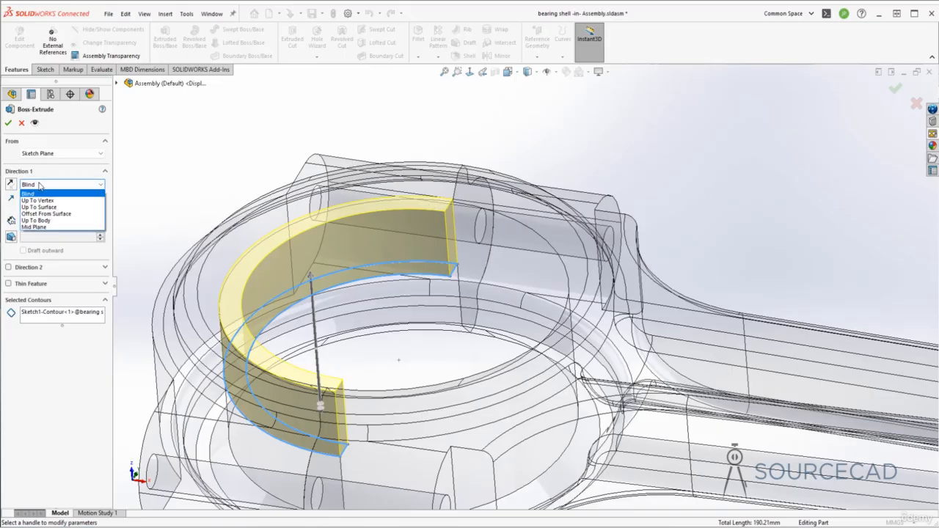
click(37, 200)
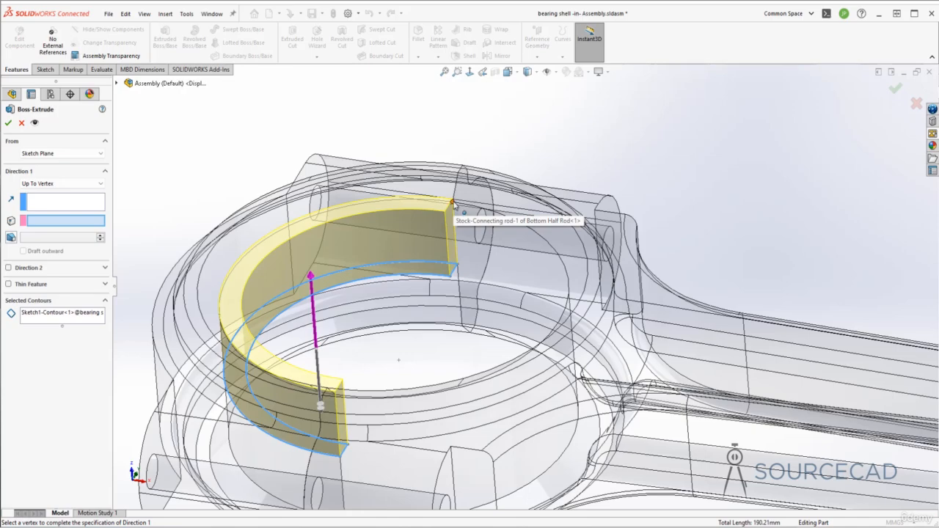
click(452, 204)
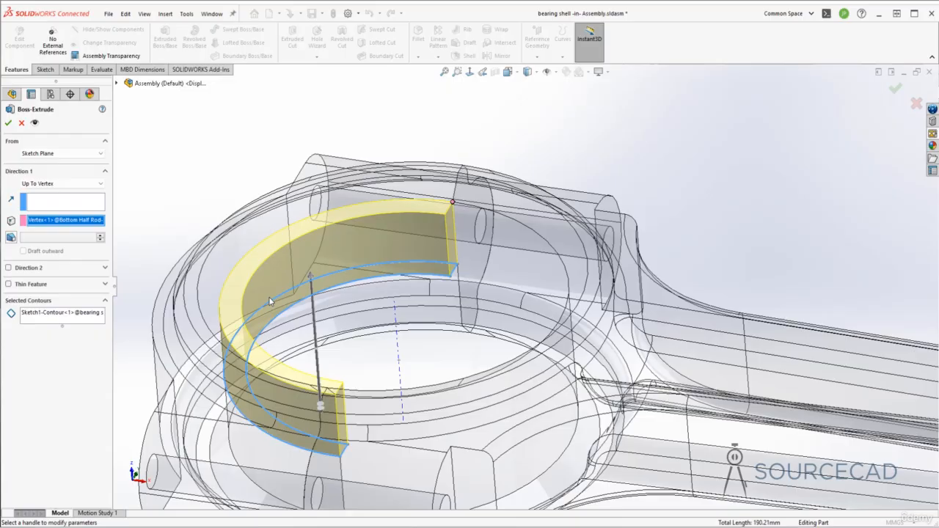
Add a second extrusion direction up to the opposite bore-edge vertex of Bottom Half Rod and complete the half-ring extrusion.
click(8, 268)
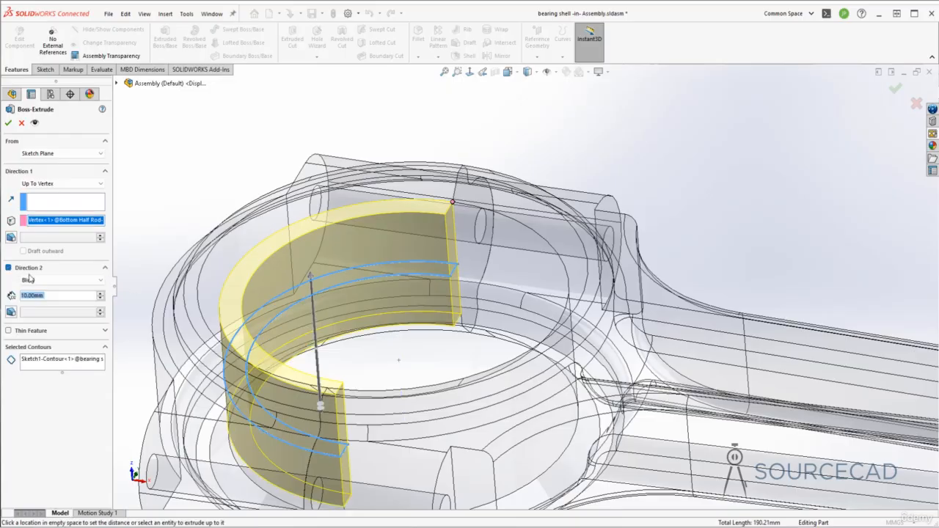
click(31, 280)
click(49, 296)
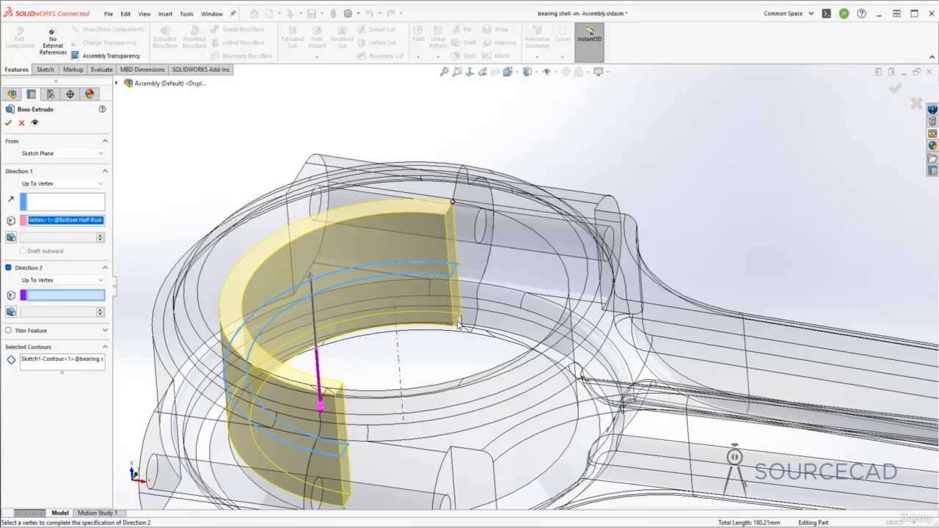
middle_drag(458, 323, 294, 396)
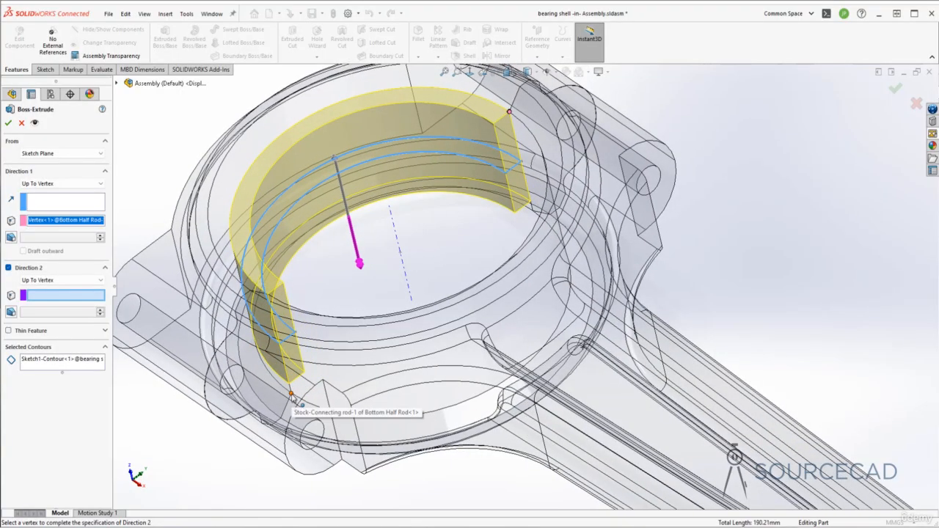
click(291, 395)
middle_drag(424, 362, 183, 265)
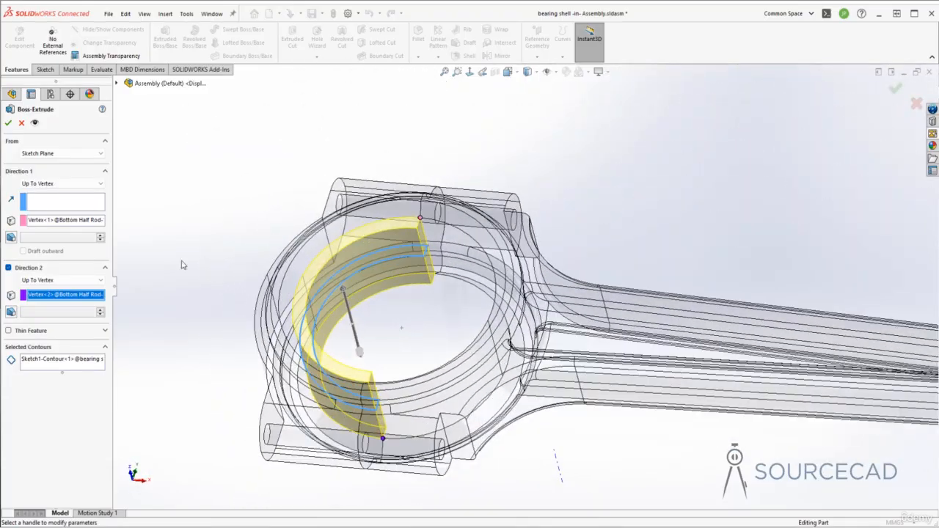
click(8, 123)
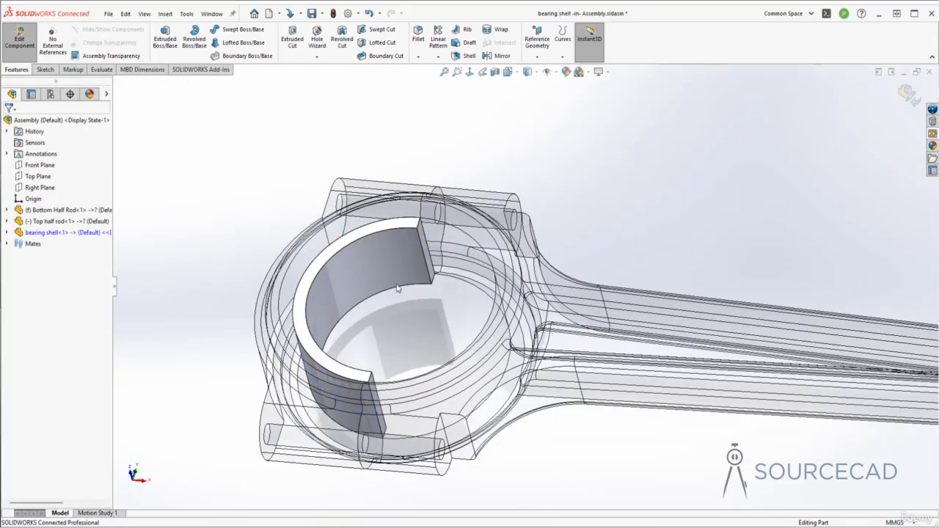
Finish editing the bearing shell part and return to the assembly to inspect the shell in the bore.
scroll(534, 265, up, 3)
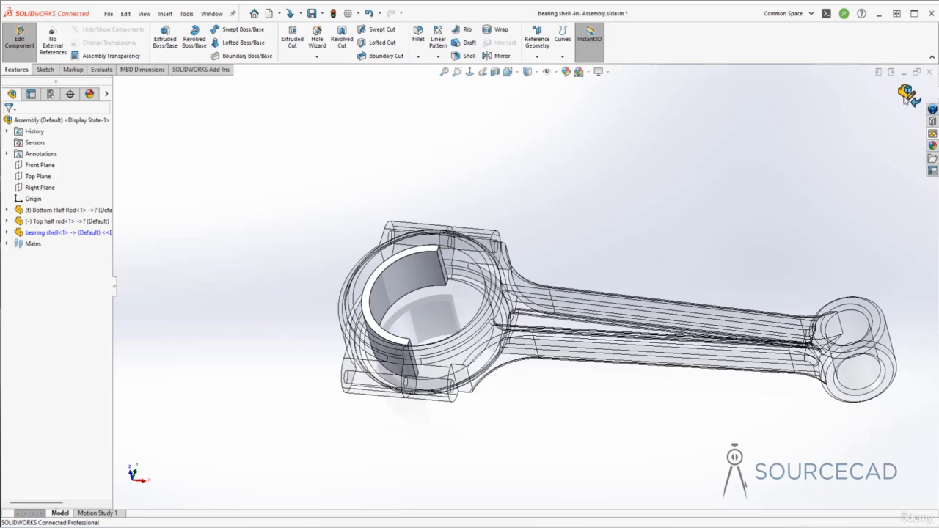
click(907, 96)
middle_drag(524, 177, 466, 325)
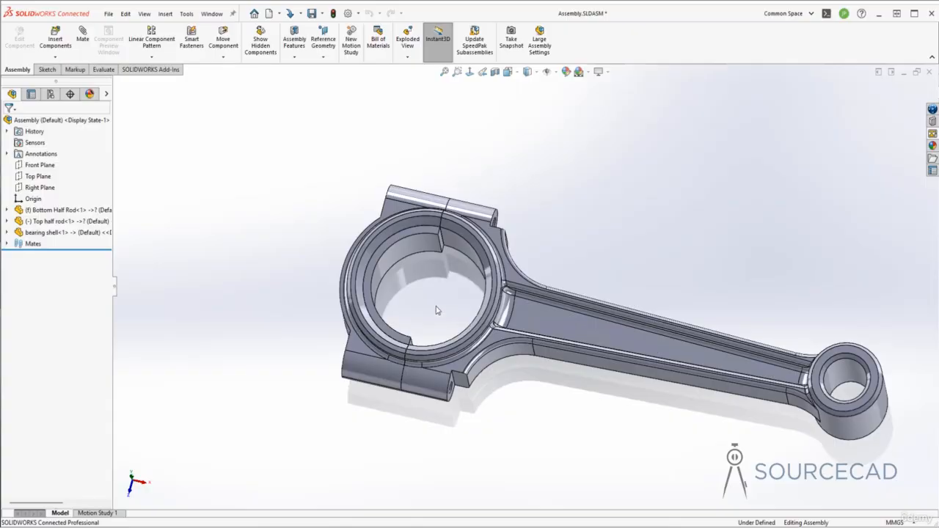
middle_drag(405, 242, 429, 300)
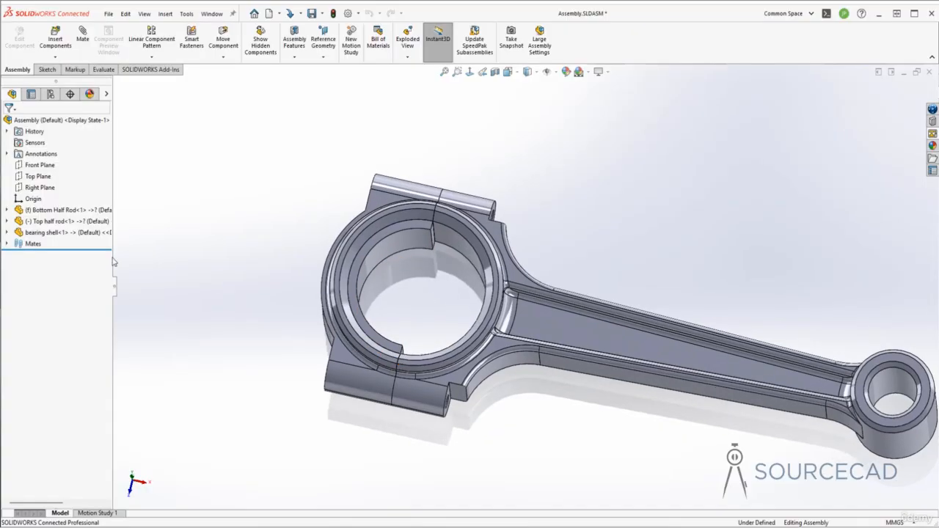
Edit the bearing shell in context and open the sketch beneath its extrusion for editing.
click(53, 232)
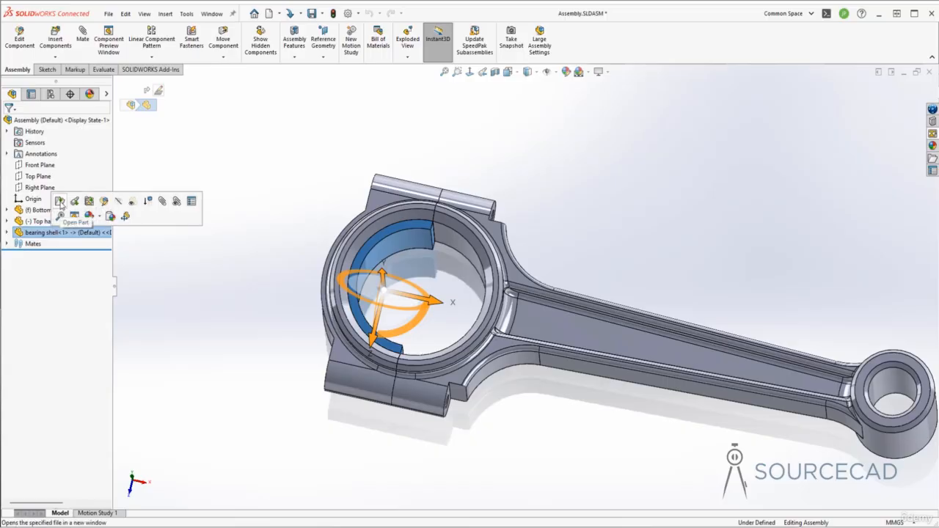
click(105, 202)
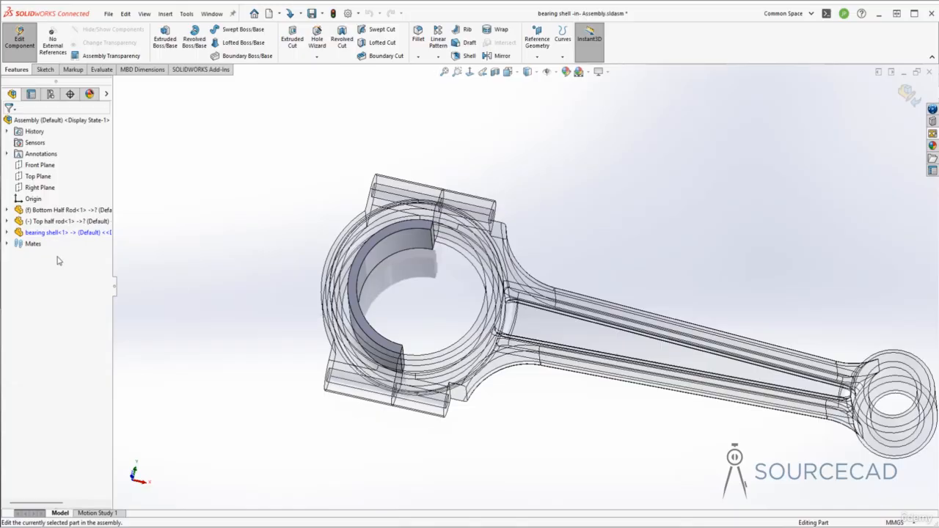
click(6, 233)
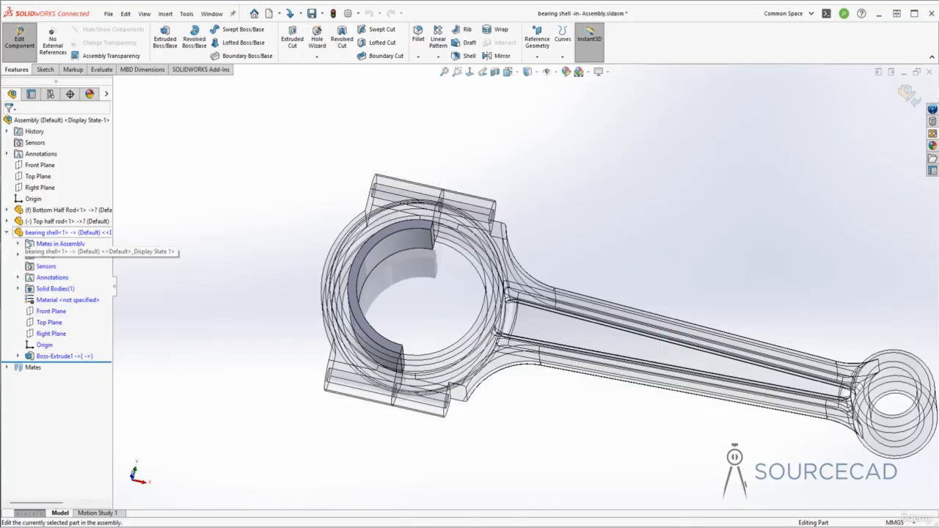
click(18, 355)
click(60, 367)
click(117, 334)
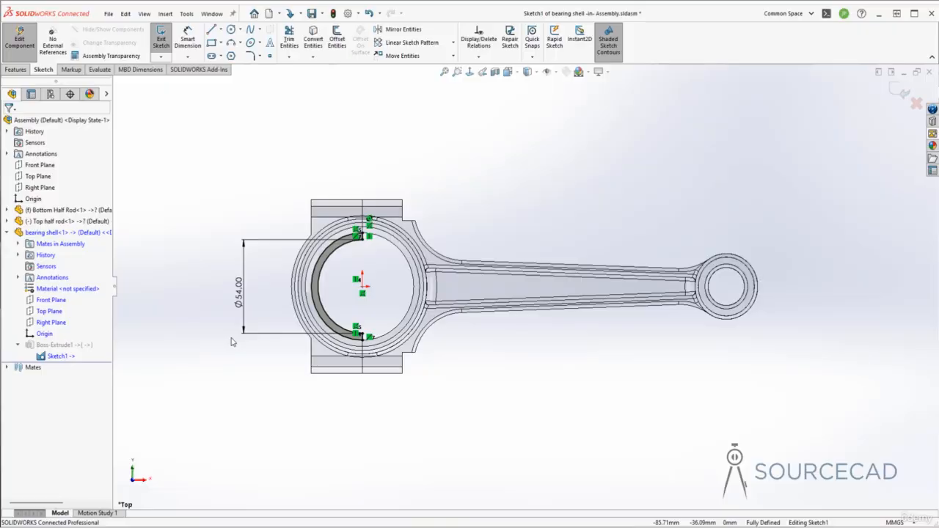
Set the half ring's inner diameter to 56 mm and return to the assembly in isometric view.
double_click(238, 292)
text(56)
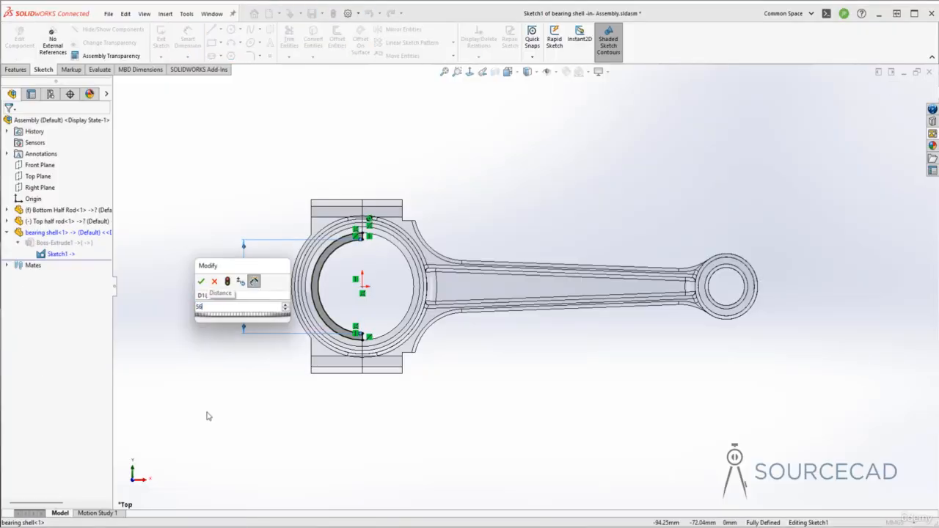
key(Return)
click(902, 93)
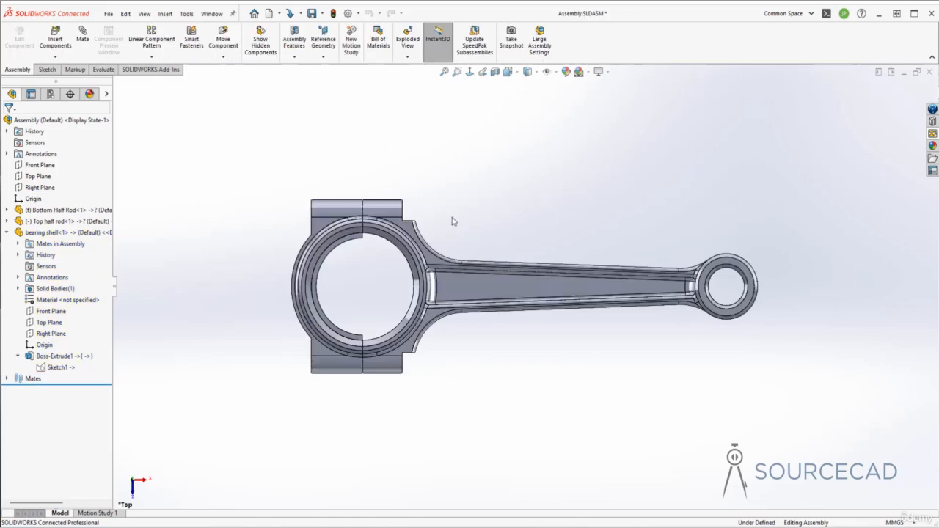
key(ctrl+7)
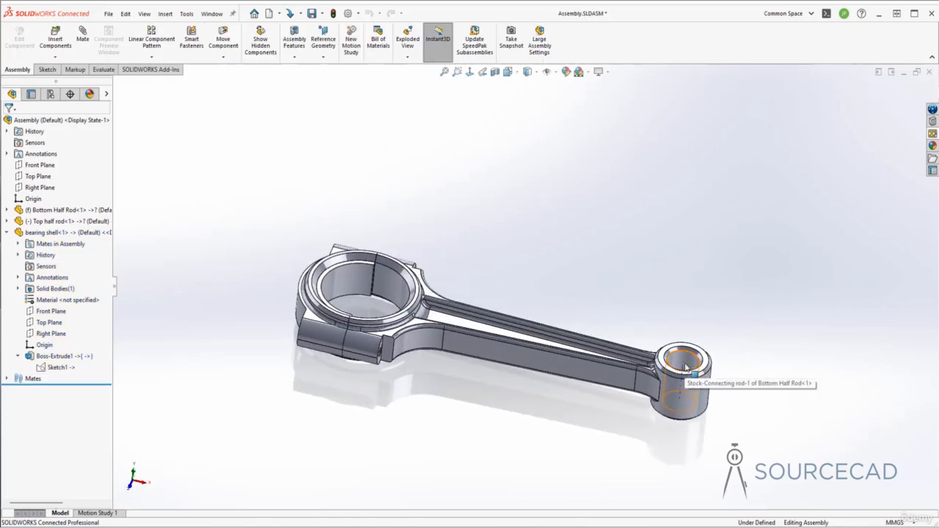
middle_drag(690, 365, 687, 360)
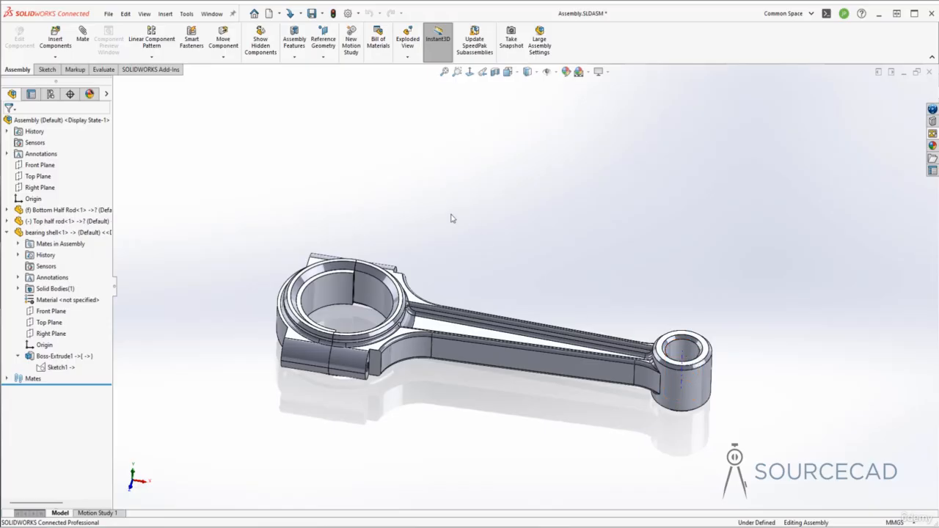
Insert a new part saved as Bushing into the assembly and place it on the assembly's Top Plane.
click(7, 233)
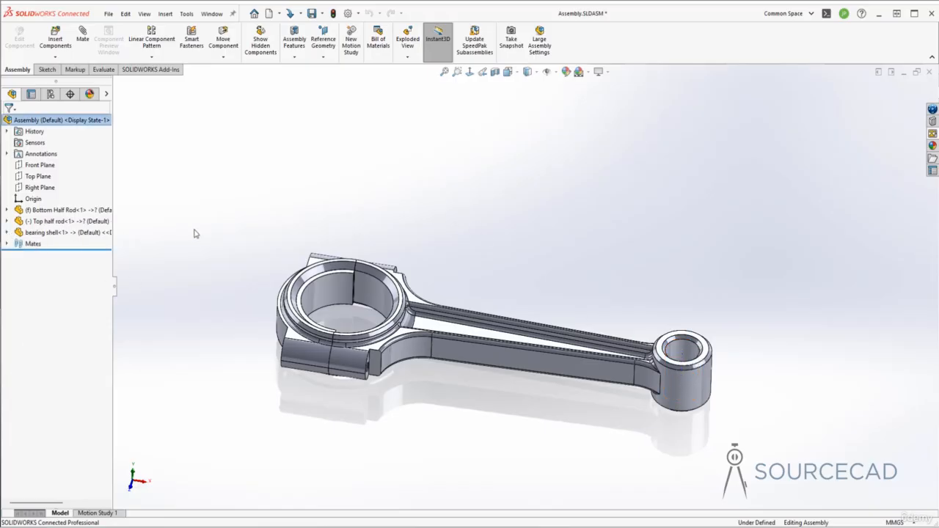
click(58, 58)
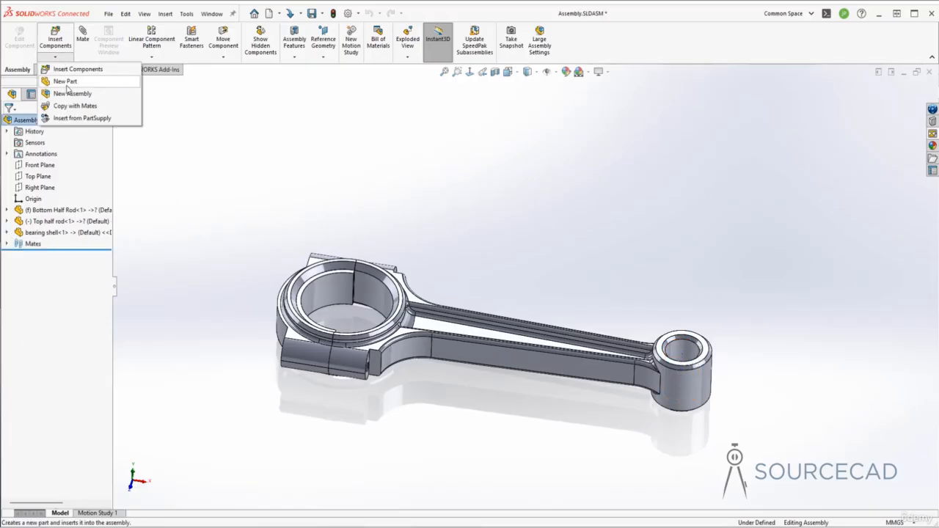
click(66, 83)
text(Bushing)
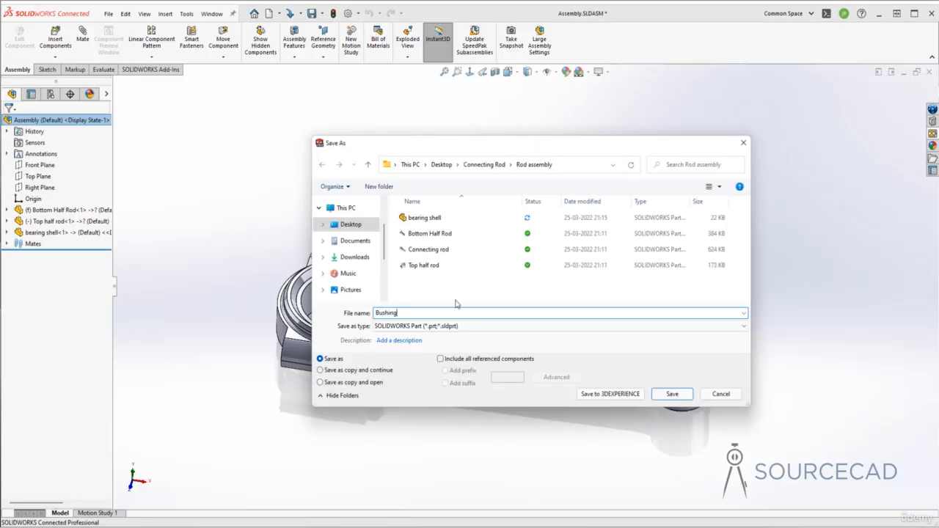
click(685, 397)
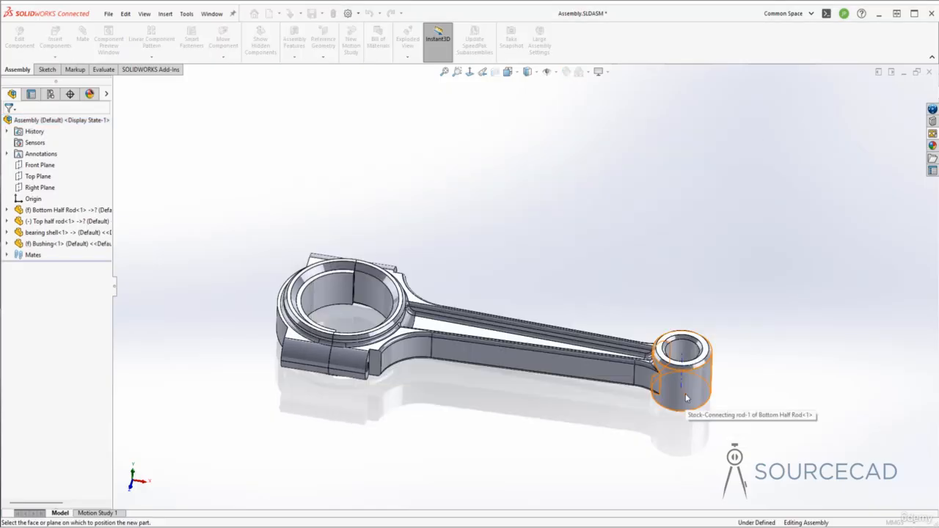
middle_drag(686, 397, 643, 361)
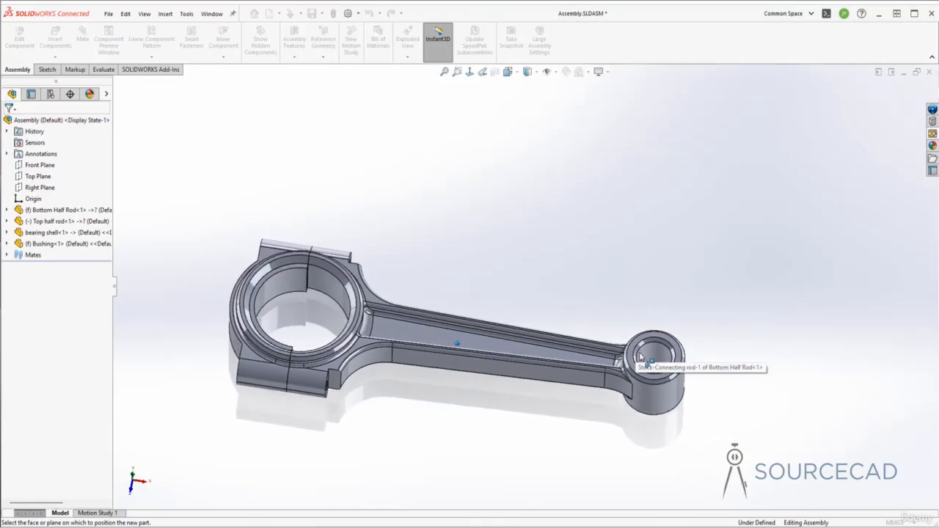
click(36, 176)
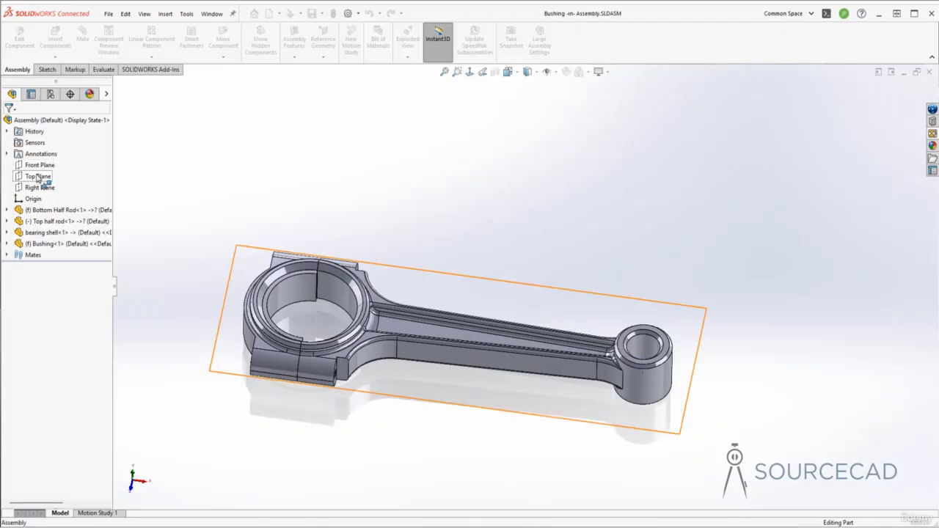
Sketch two concentric circles centred on the small bore, with radii of about 5 mm and 9 mm, viewed normal to the sketch plane.
click(469, 73)
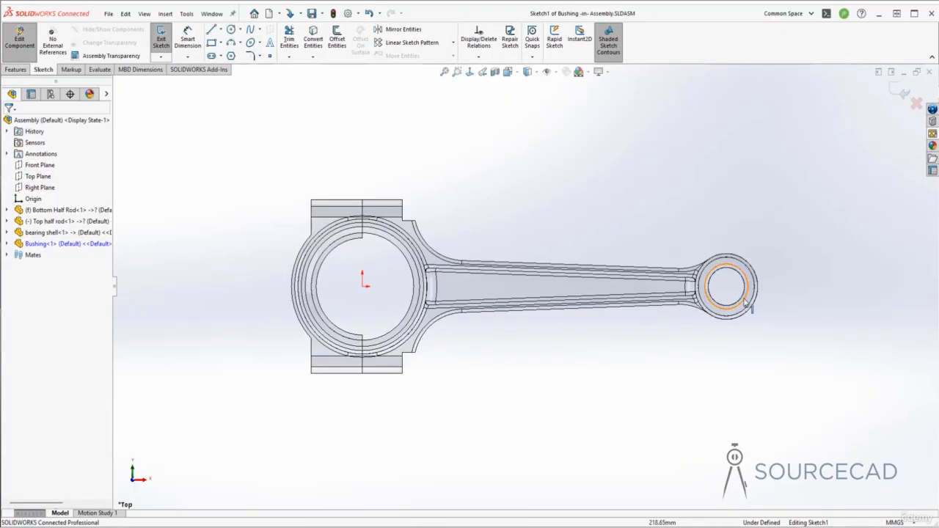
click(231, 30)
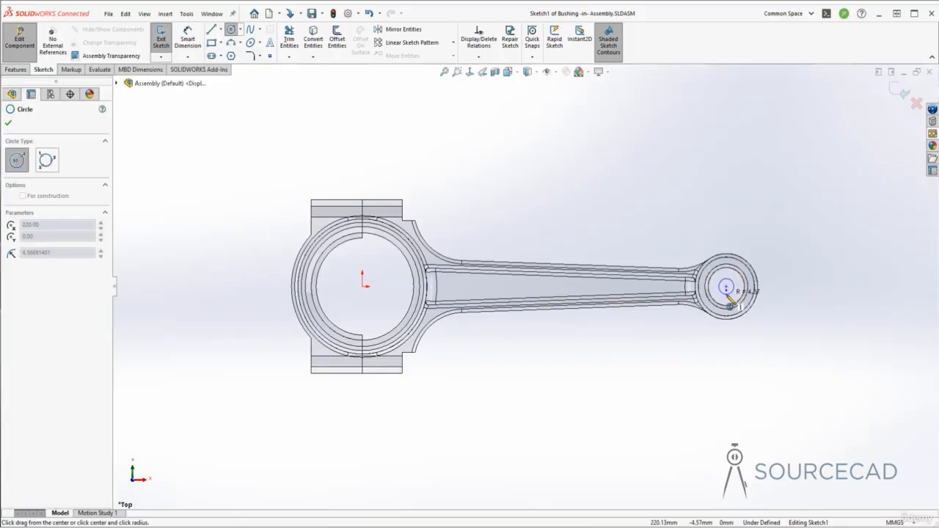
click(726, 288)
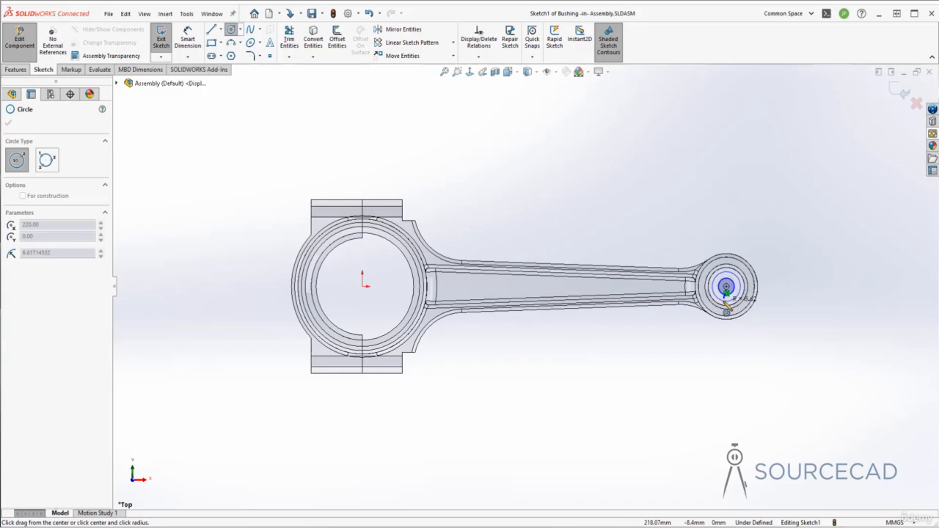
click(746, 294)
scroll(771, 292, up, 5)
key(Escape)
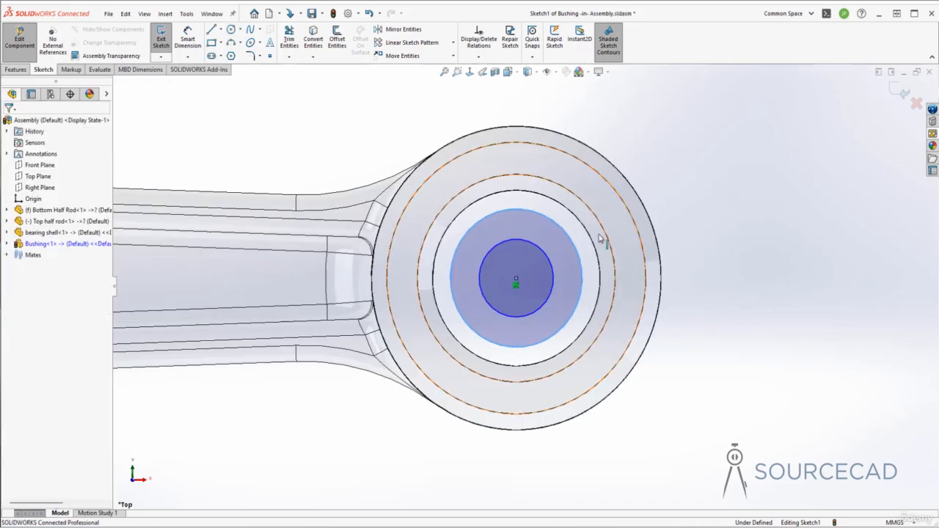
Make the larger circle coradial with the circular edge of the small bore in the rod.
ctrl+click(569, 212)
click(603, 176)
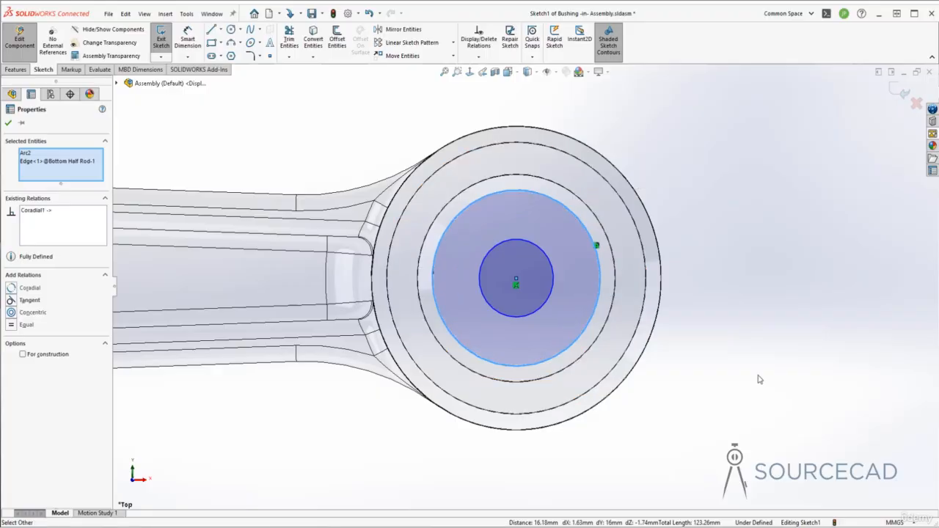
key(Escape)
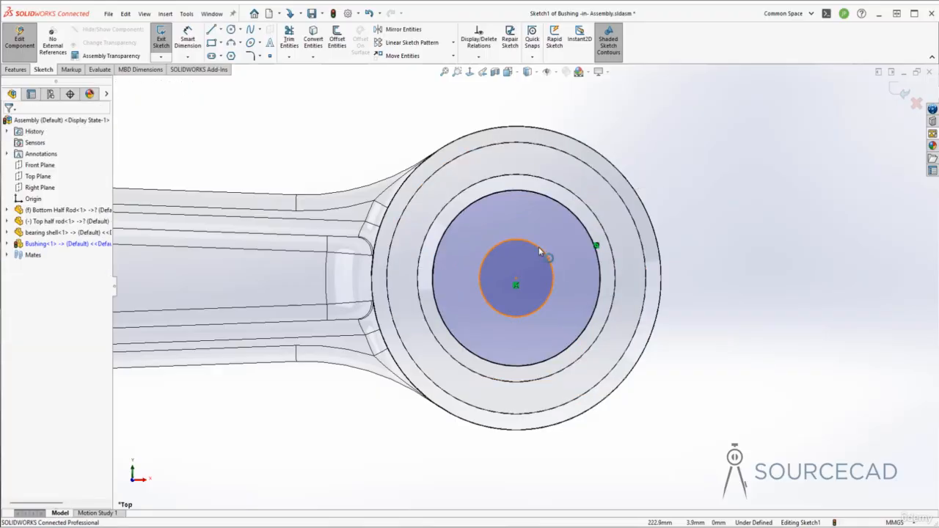
Enlarge the inner circle, set its diameter to 18 mm with a dimension, and exit the bushing sketch.
drag(541, 250, 560, 228)
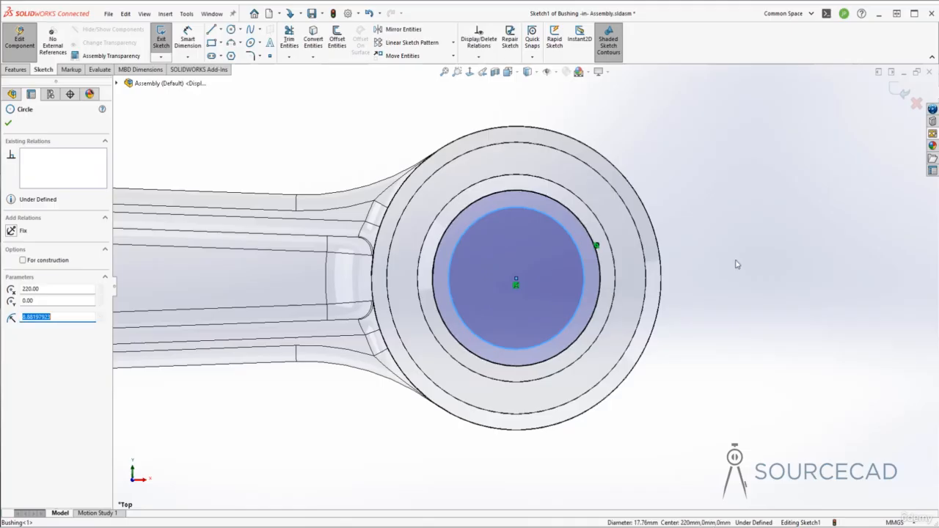
right_drag(737, 264, 736, 239)
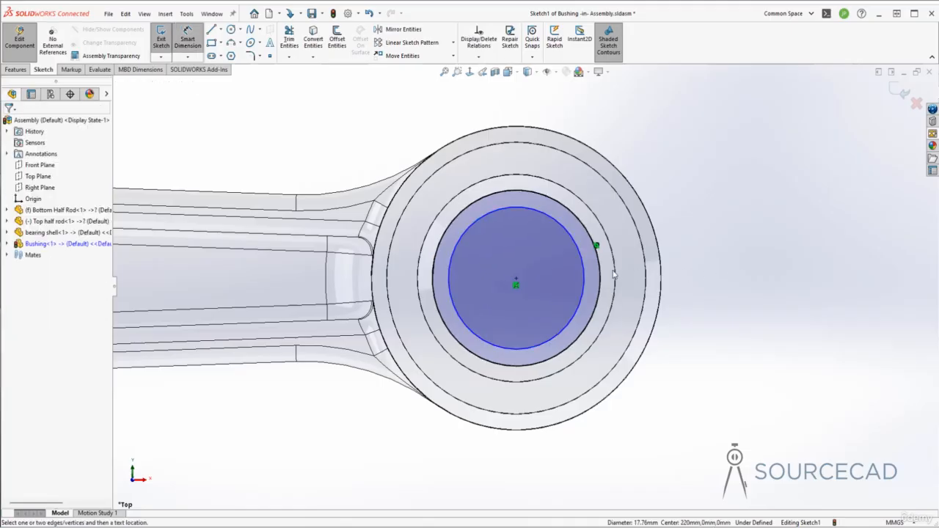
click(569, 236)
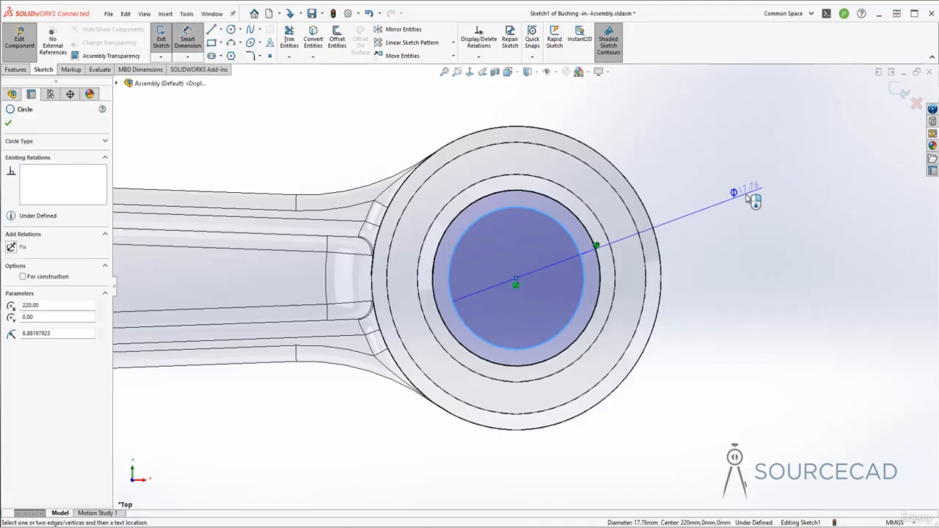
click(747, 195)
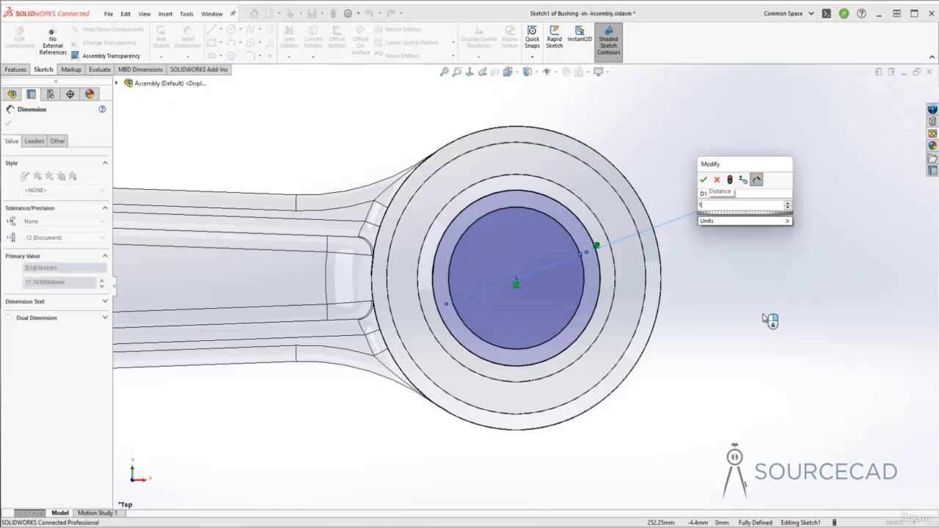
key(Return)
key(Escape)
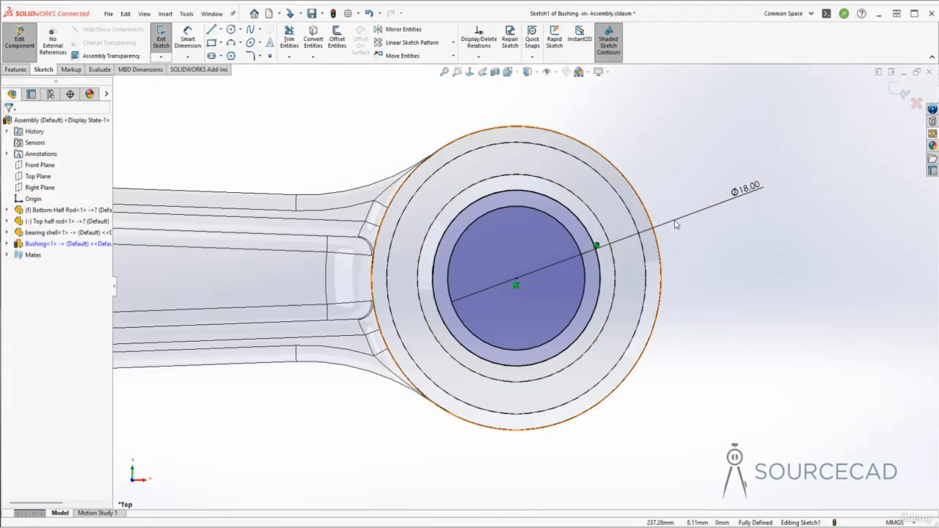
key(z)
key(z)
key(z)
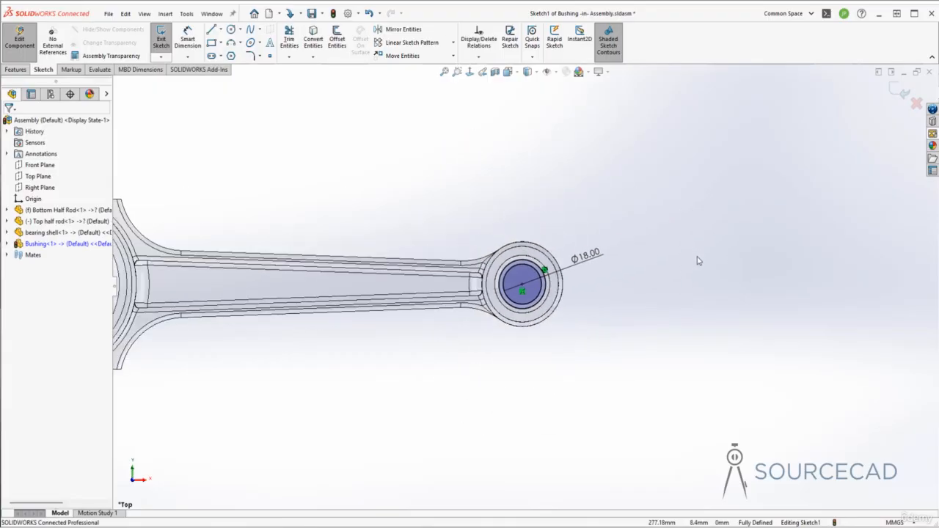
click(898, 91)
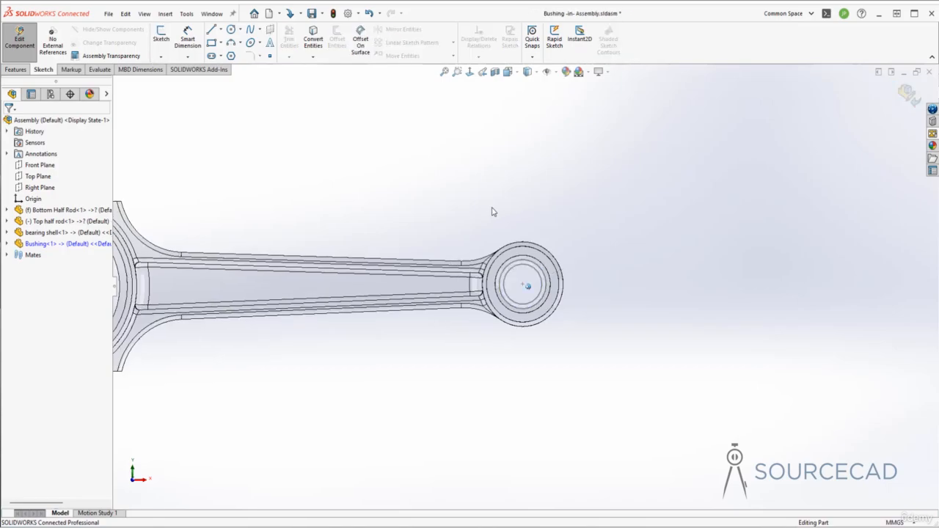
Start an Extruded Boss/Base from the bushing sketch and clear the selected contour so the full ring profile is used.
middle_drag(494, 212, 733, 382)
middle_drag(686, 340, 705, 353)
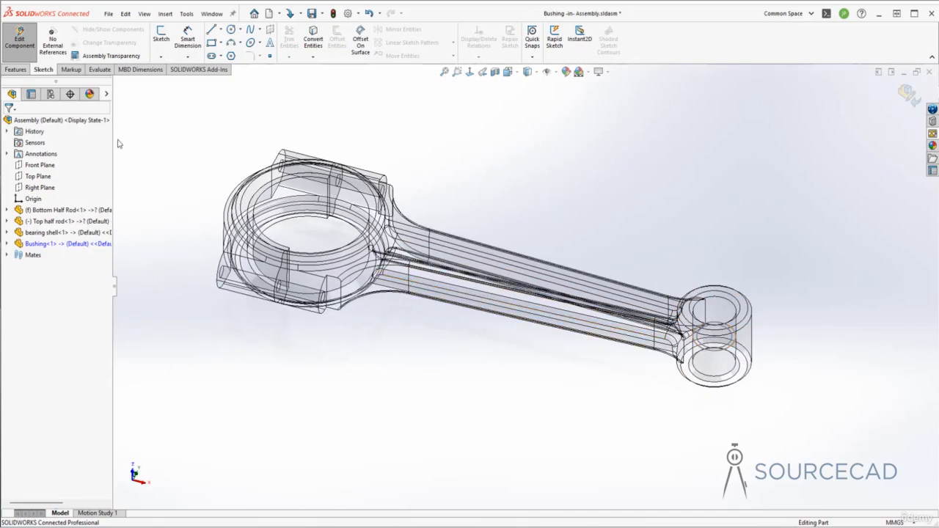
click(16, 69)
click(164, 37)
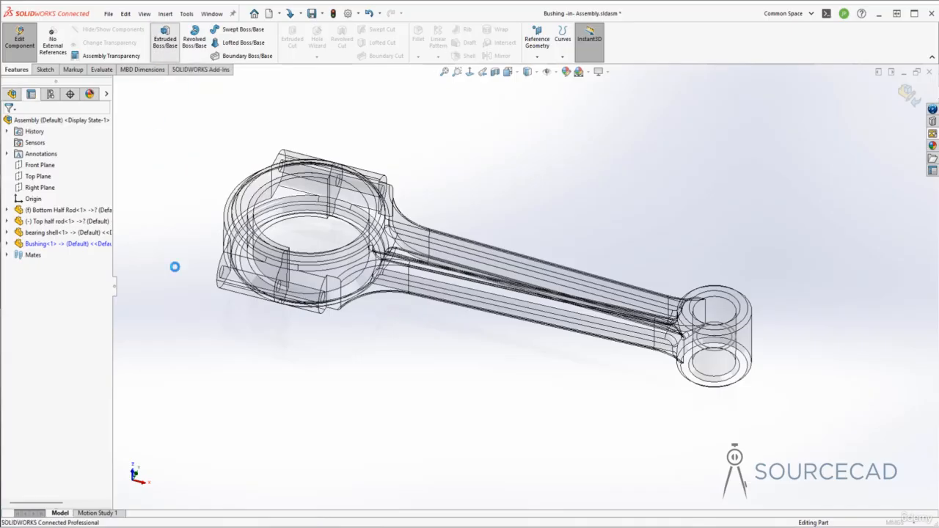
ctrl+middle_drag(562, 372, 482, 373)
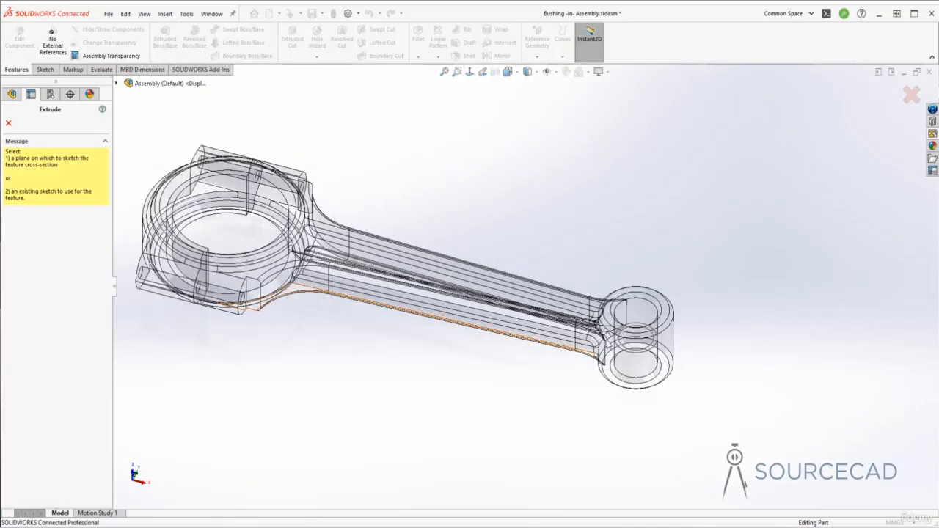
click(640, 328)
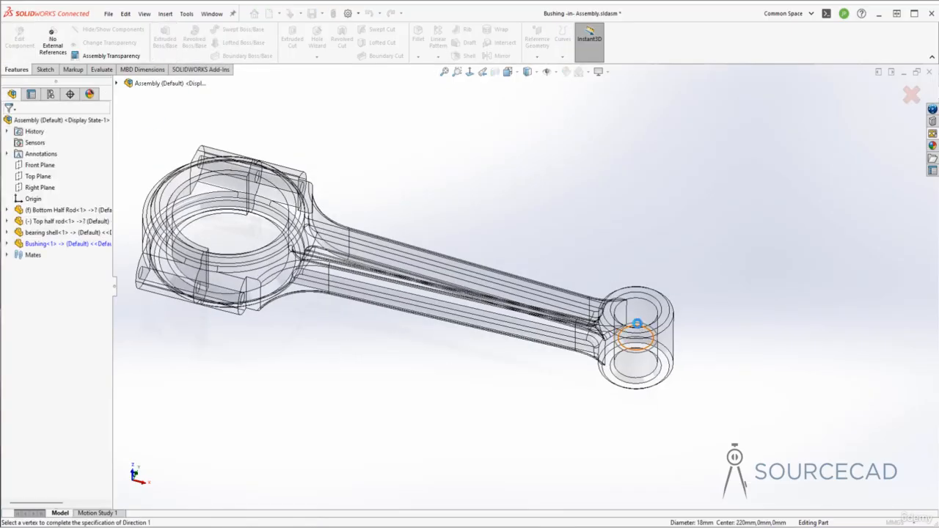
click(30, 316)
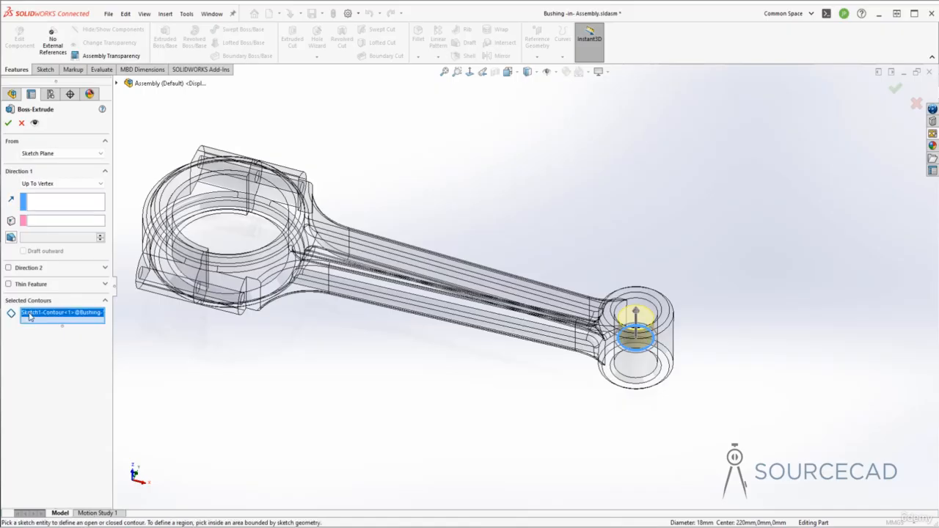
right_click(30, 316)
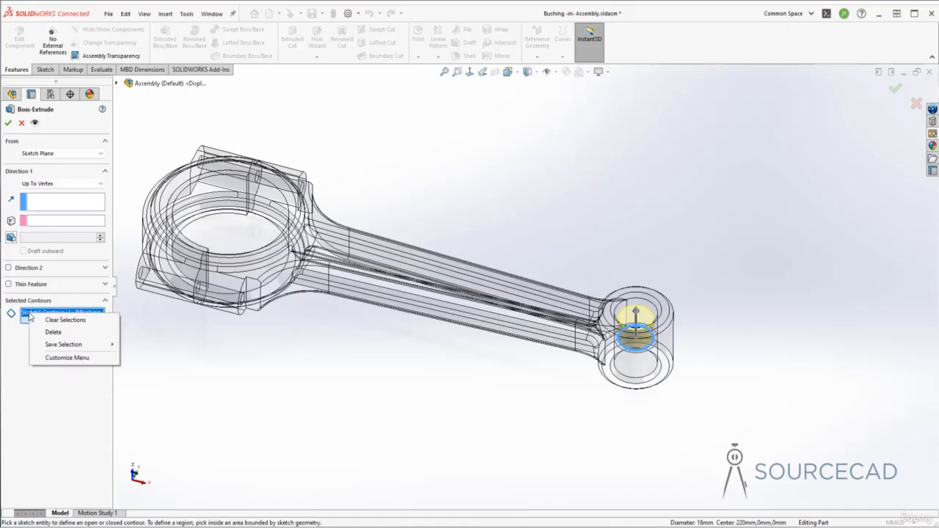
click(71, 320)
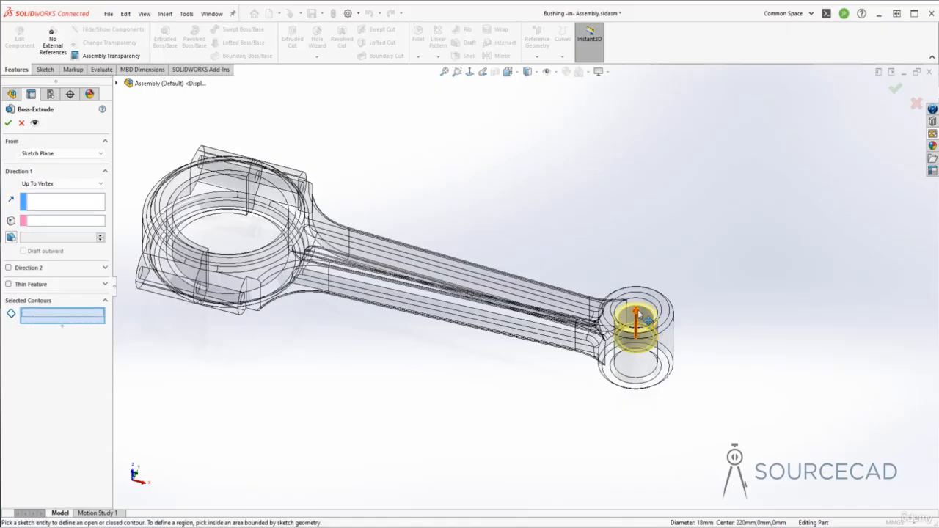
Set the bushing extrusion to a Blind end condition with a depth of 16 mm.
middle_drag(640, 323, 610, 332)
scroll(670, 281, down, 1)
scroll(669, 281, down, 2)
scroll(644, 290, down, 1)
mouse_move(597, 315)
mouse_down()
mouse_move(597, 301)
mouse_move(598, 322)
mouse_up()
middle_drag(702, 333, 701, 336)
mouse_move(606, 305)
middle_down()
mouse_move(597, 304)
mouse_move(608, 286)
middle_up()
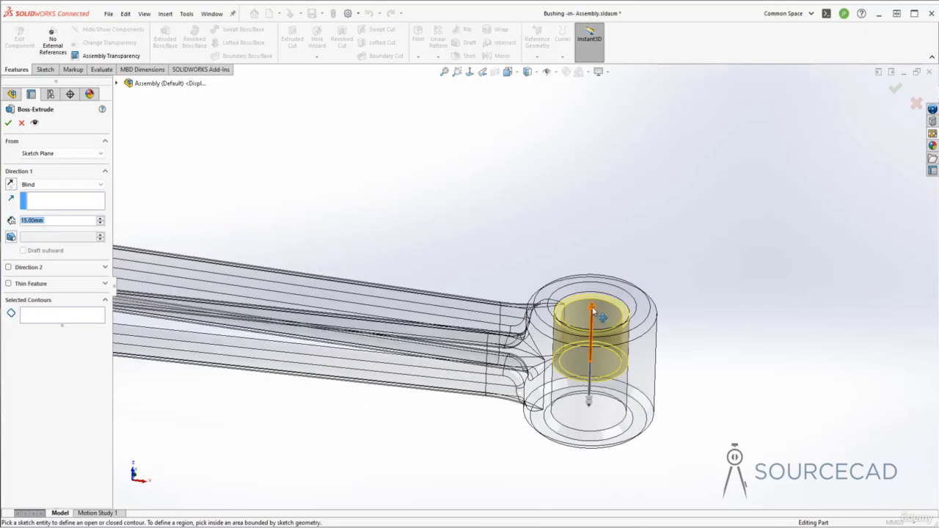
drag(593, 310, 599, 313)
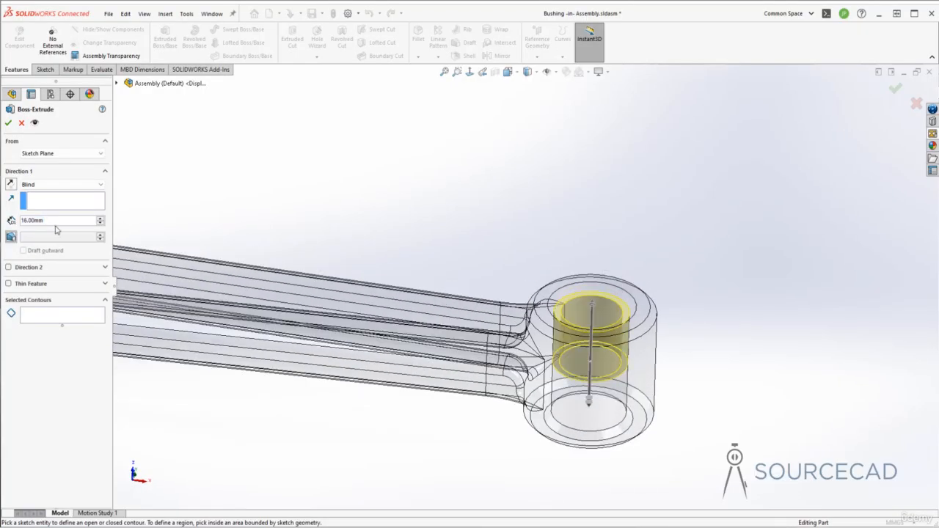
drag(32, 223, 17, 221)
text(16)
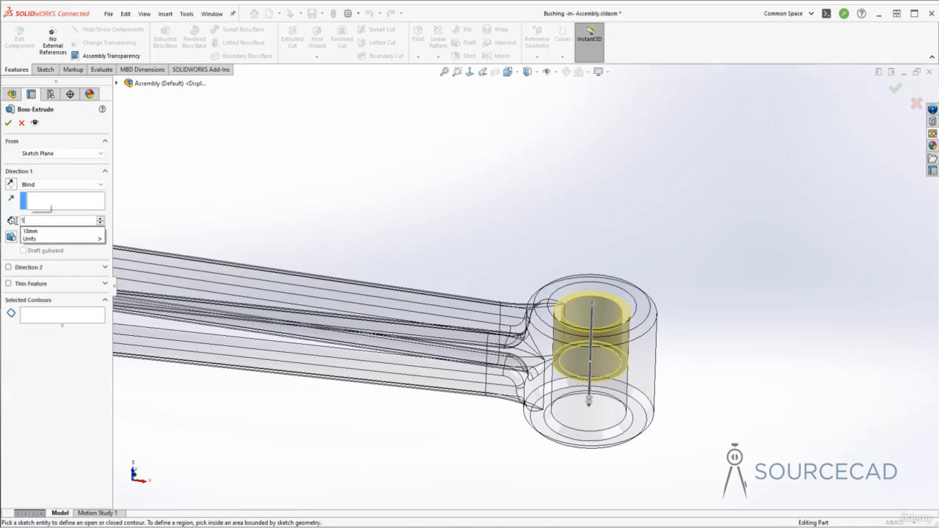
key(Tab)
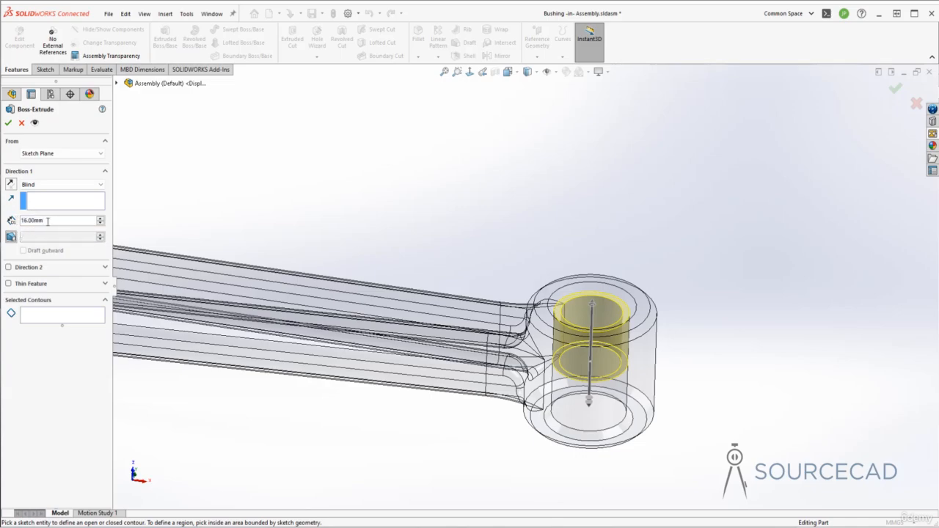
Extrude the bushing ring 32 mm in total with the Mid Plane end condition.
click(57, 184)
click(55, 232)
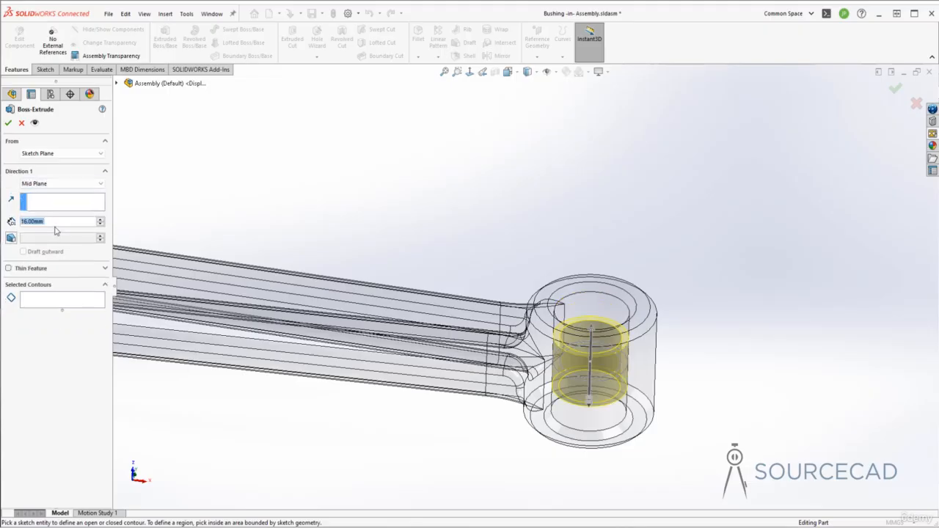
text(32)
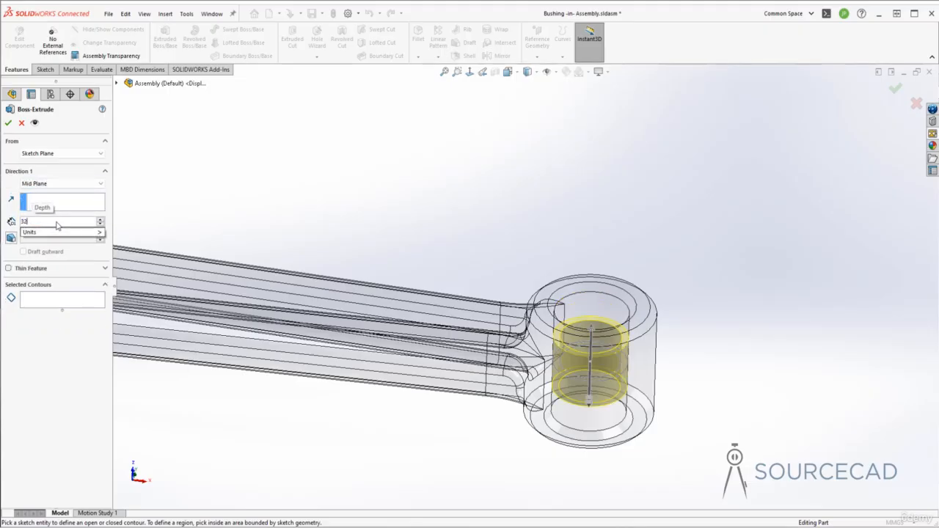
key(Return)
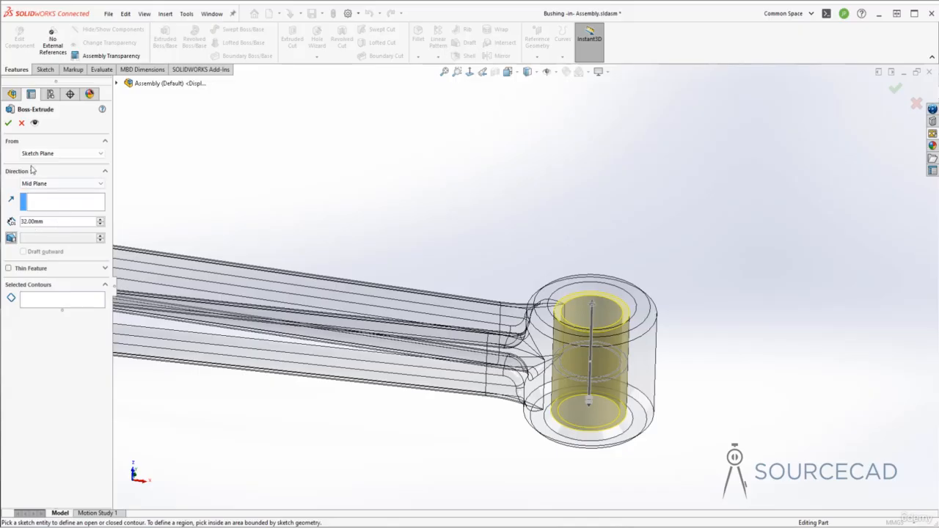
click(8, 122)
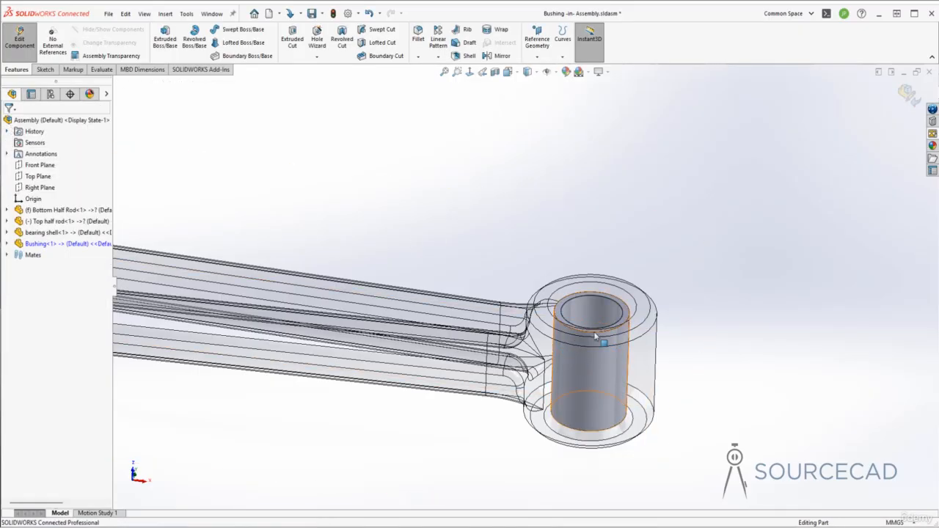
Finish editing the Bushing part and return to the assembly to inspect the bushing in the small bore.
middle_drag(596, 336, 885, 132)
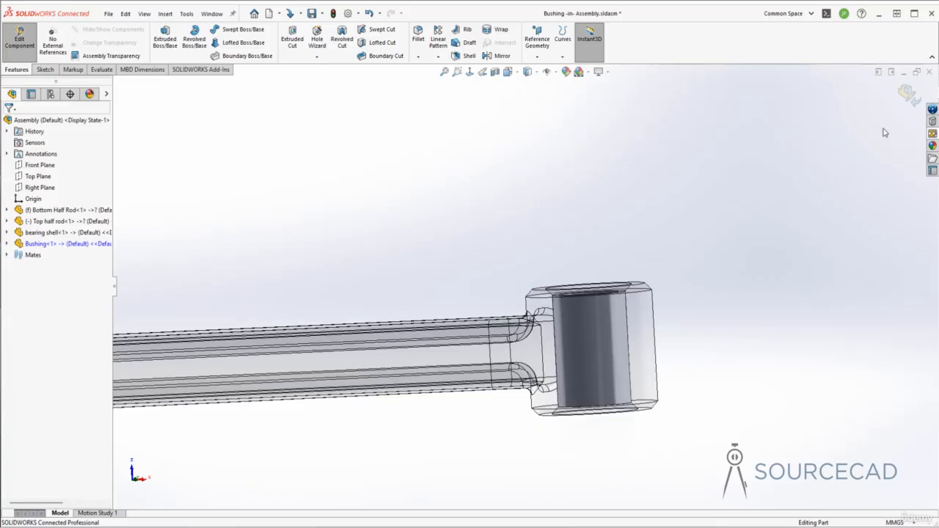
click(907, 96)
middle_drag(688, 198, 591, 292)
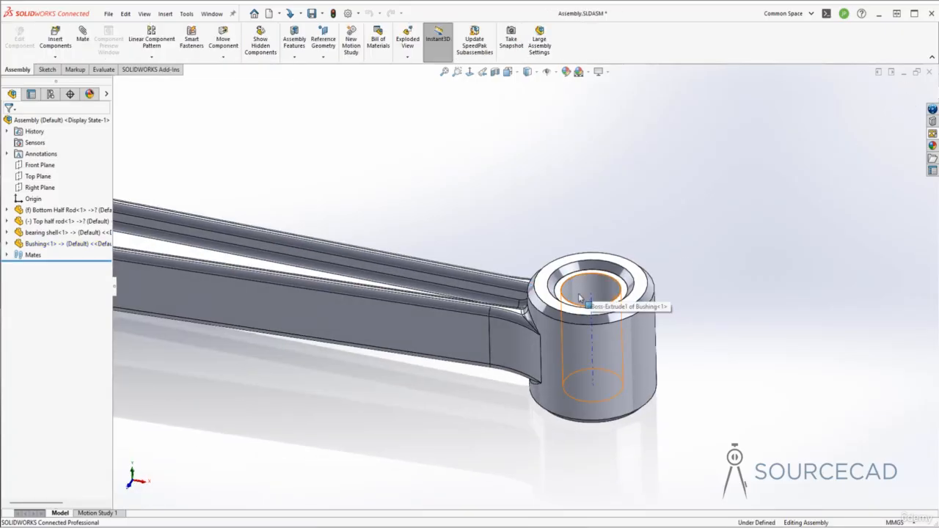